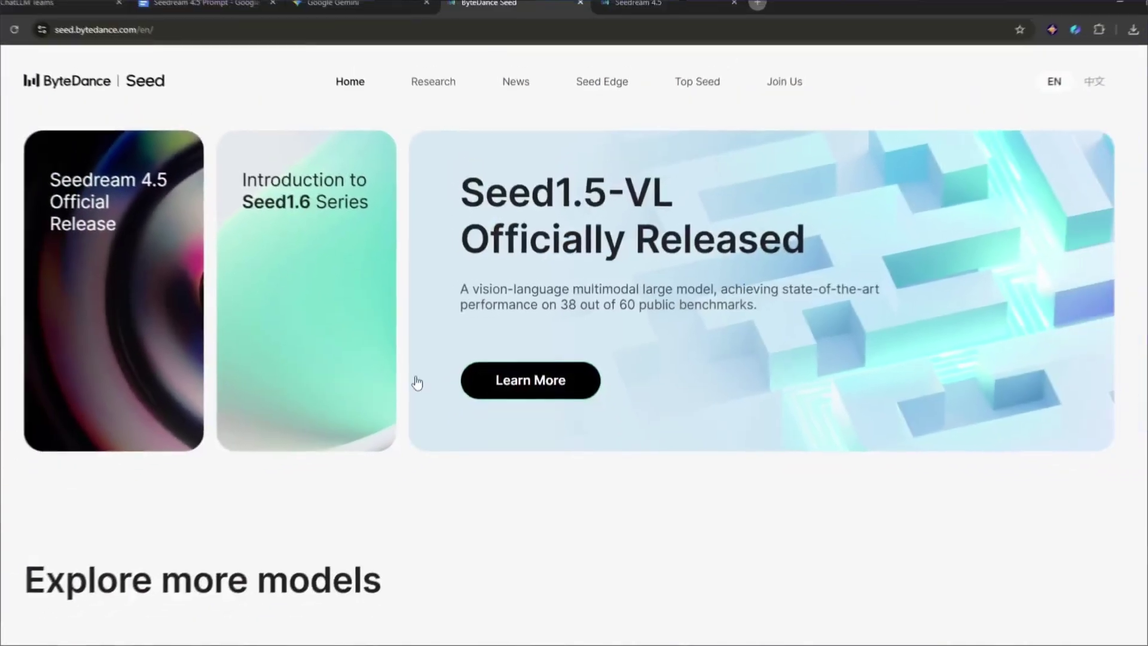
- Scroll through the Seedream 4.5 showcase examples on the ByteDance Seed page
scroll(415, 384, down, 3)
scroll(469, 394, down, 15)
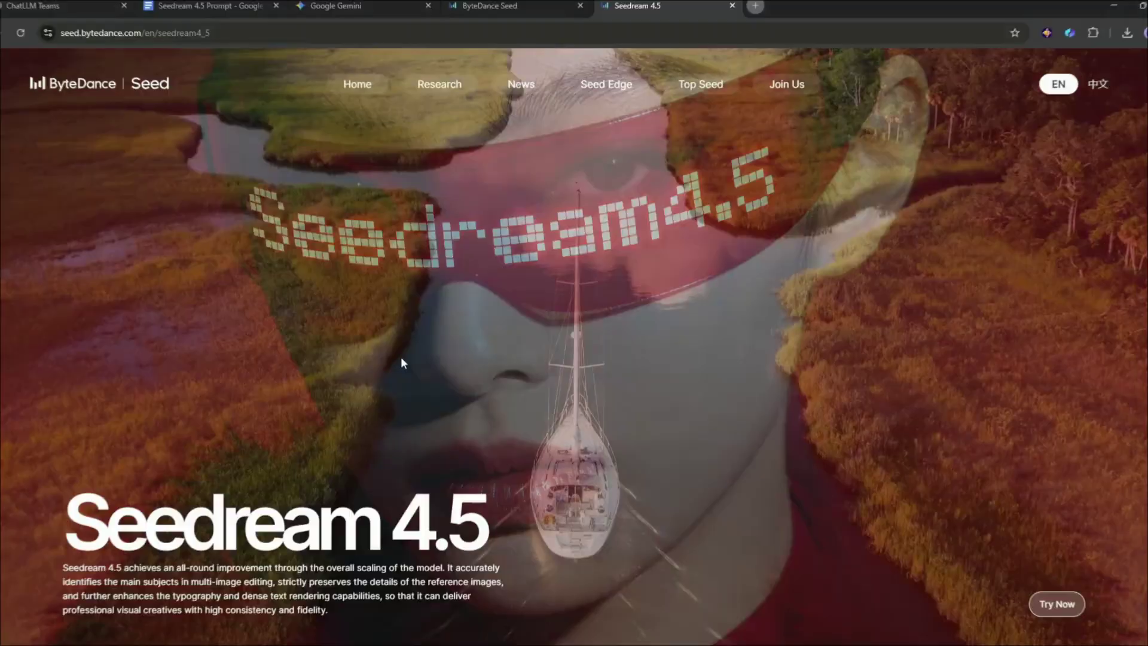
scroll(397, 358, down, 10)
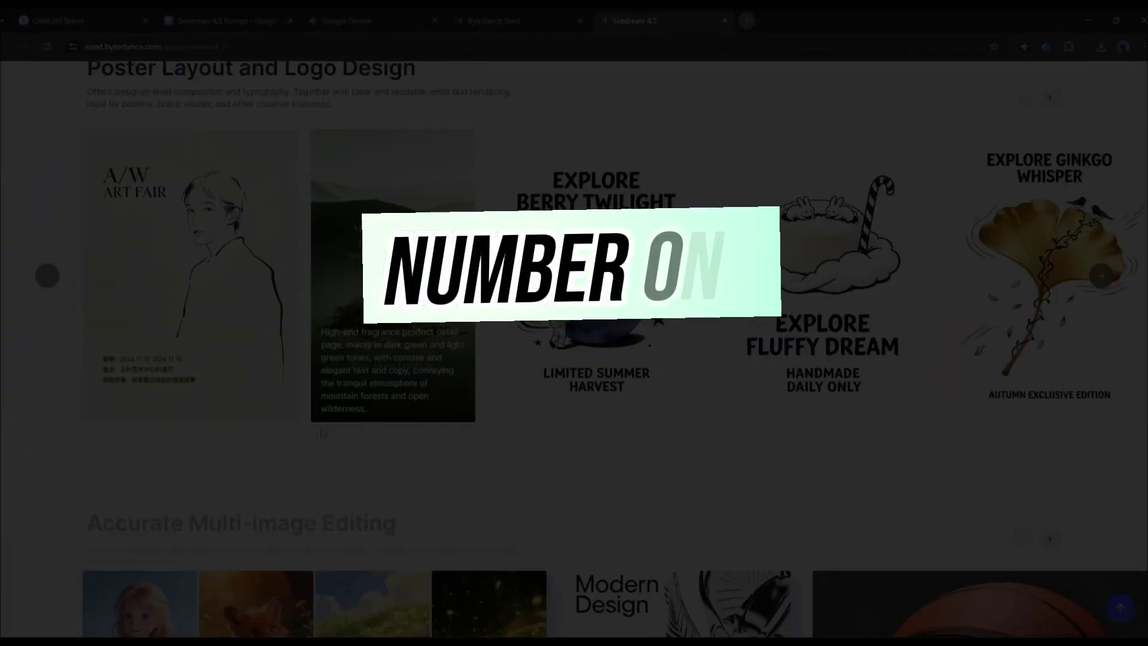
scroll(574, 323, down, 10)
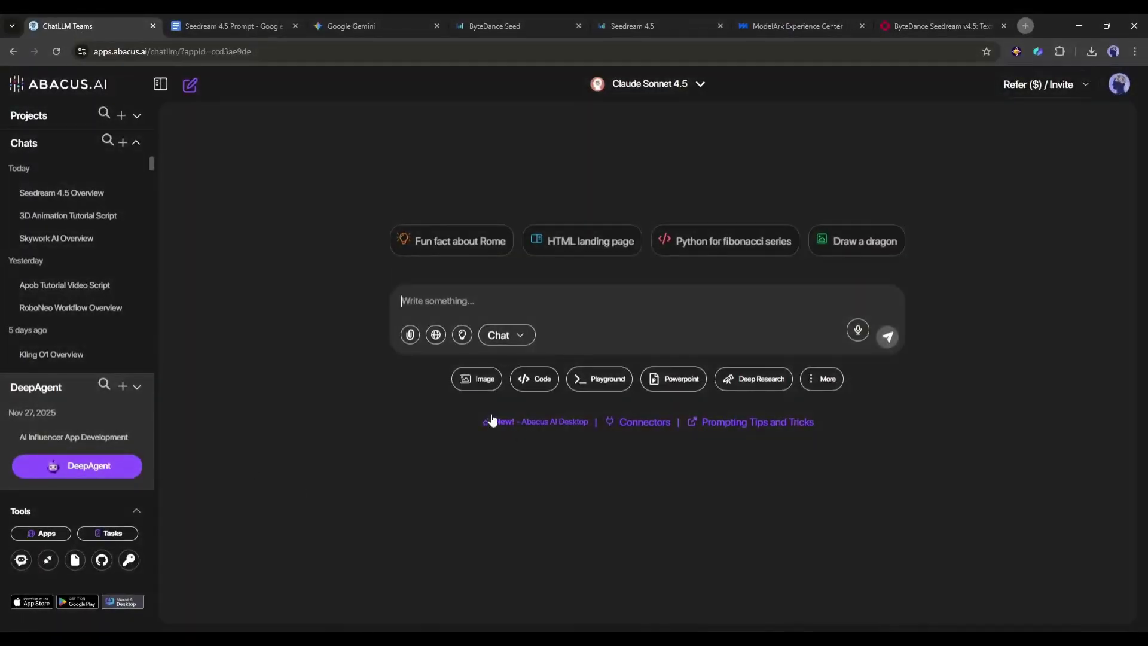
- Confirm Seedream 4.5 is the model in the Image Generation settings
click(475, 379)
click(493, 249)
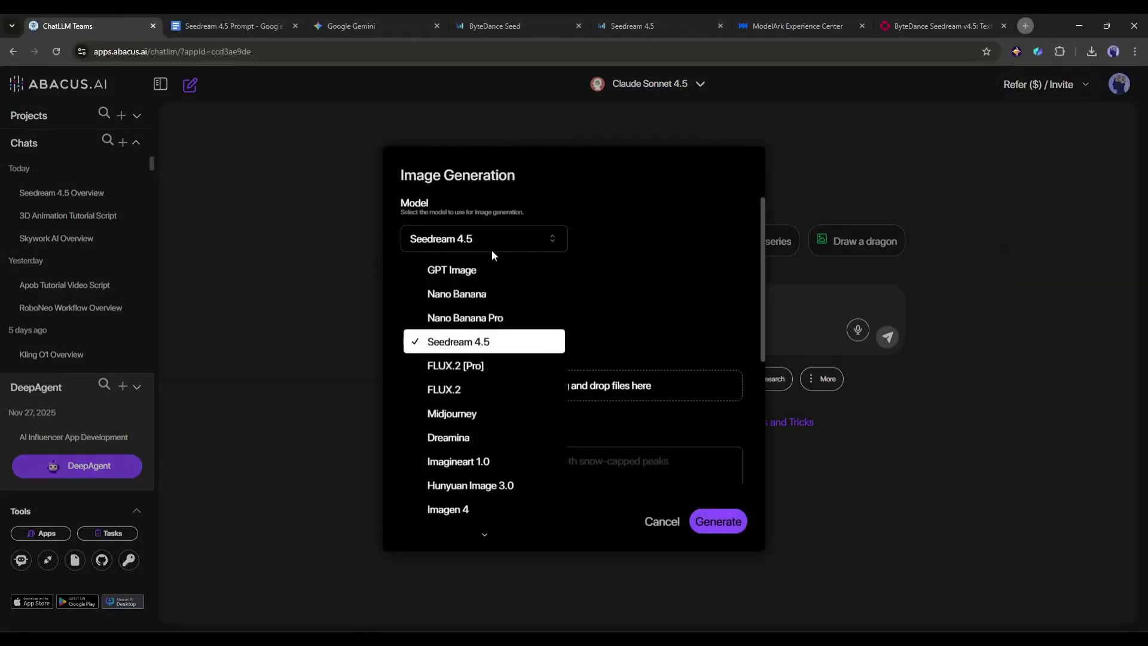
click(519, 337)
scroll(541, 466, down, 4)
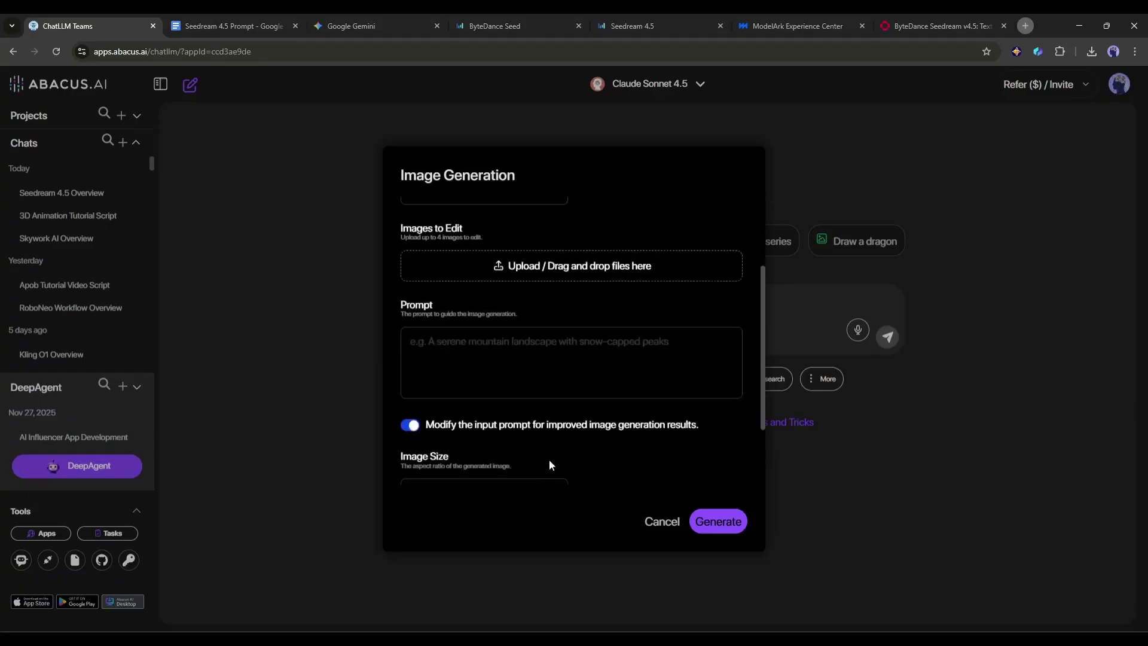
scroll(553, 465, up, 4)
scroll(568, 467, up, 1)
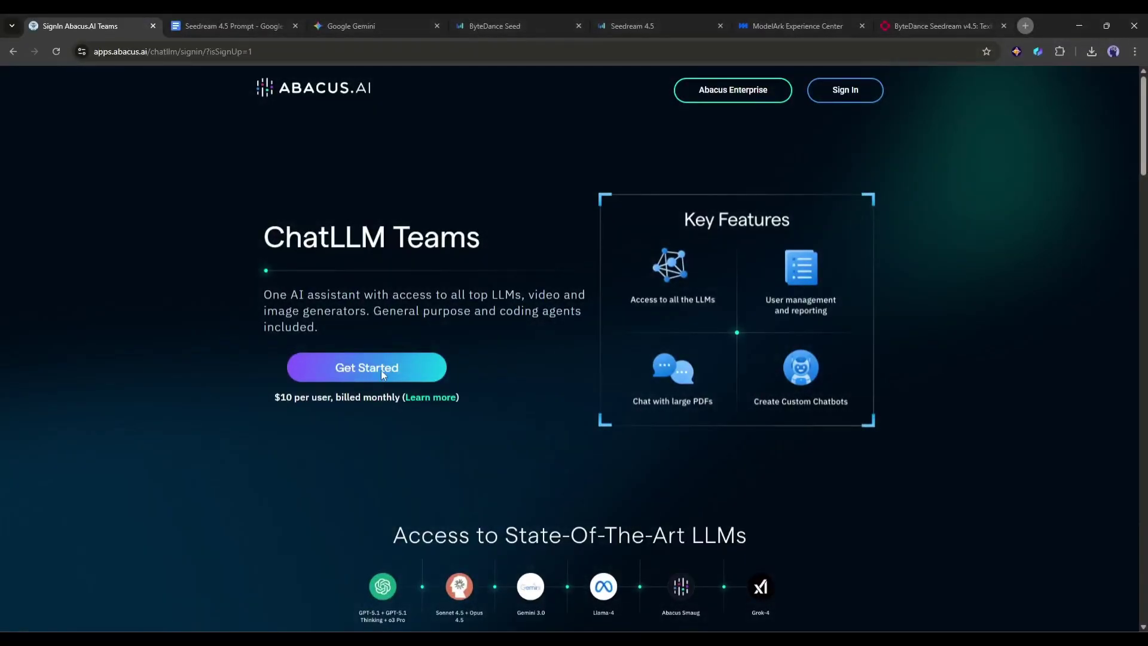
- Start the ChatLLM Teams sign-up, browse the chat model list, and return to image settings
click(381, 370)
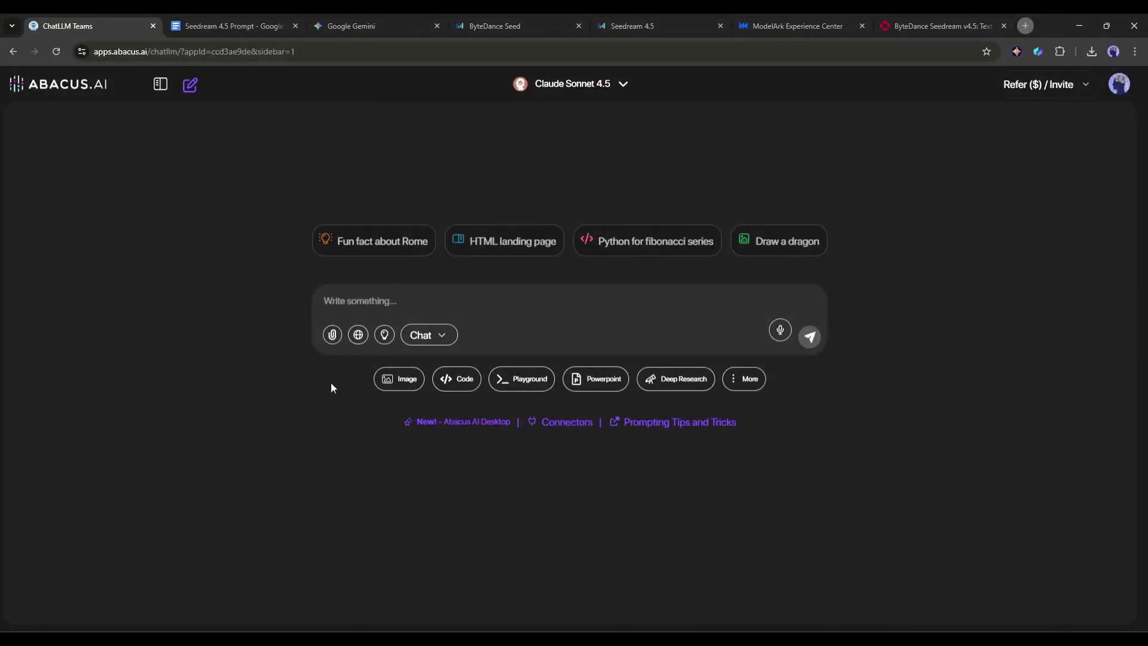
click(585, 87)
click(584, 87)
scroll(596, 271, down, 10)
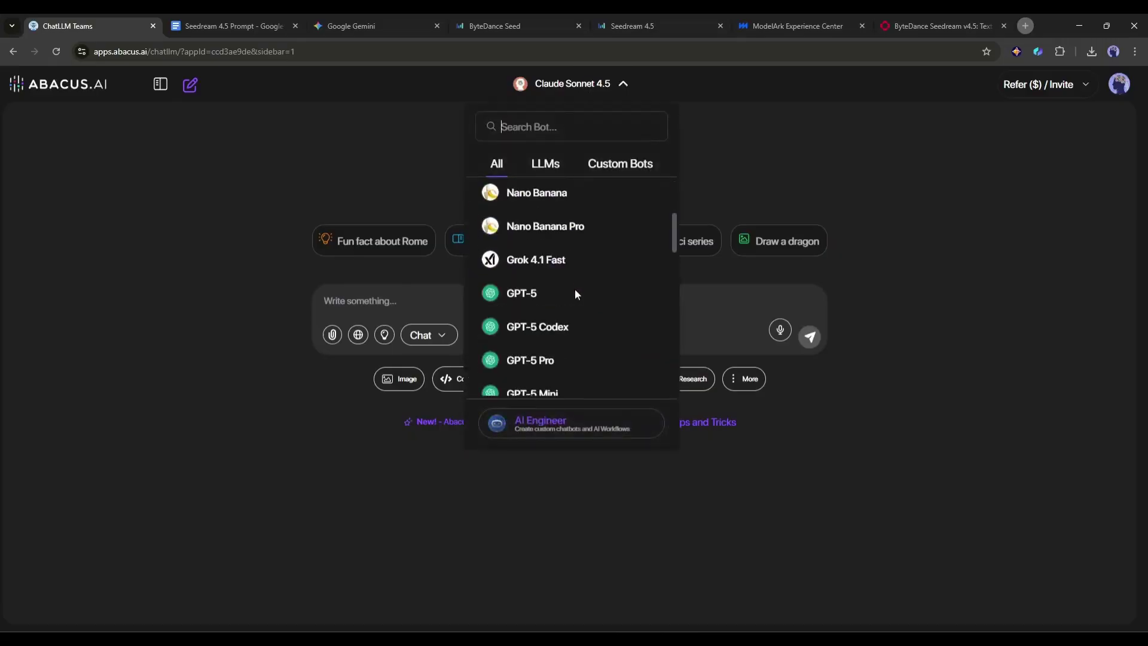
scroll(600, 354, up, 10)
click(762, 166)
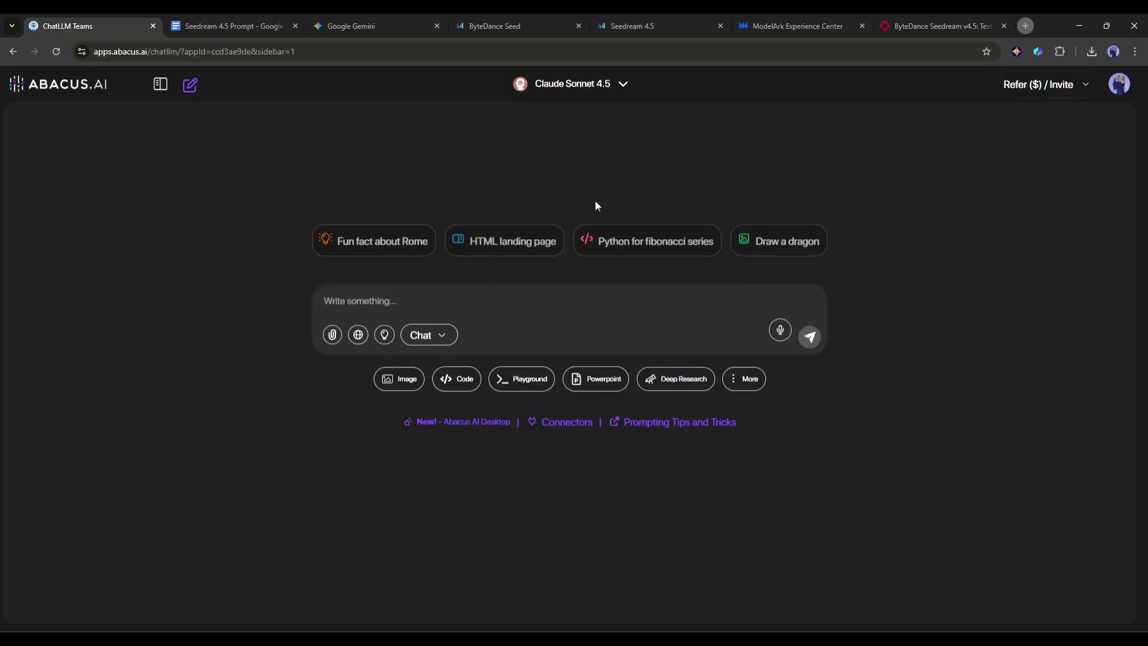
click(407, 380)
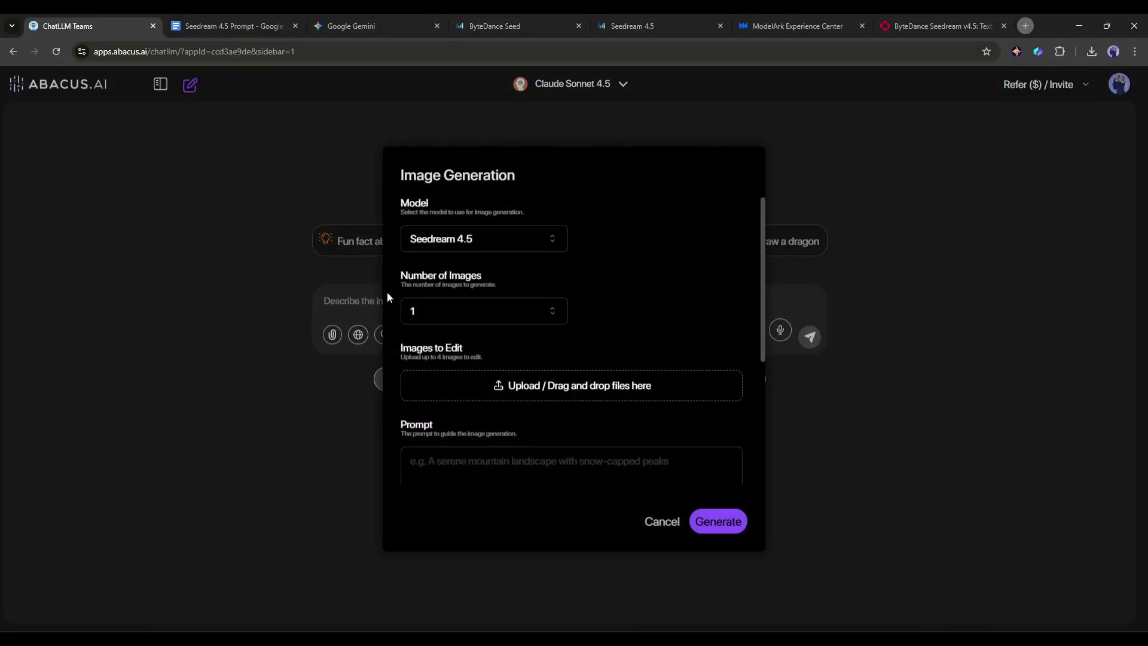
- Upload the character reference image for the Seedream 4.5 generation
click(502, 237)
click(529, 389)
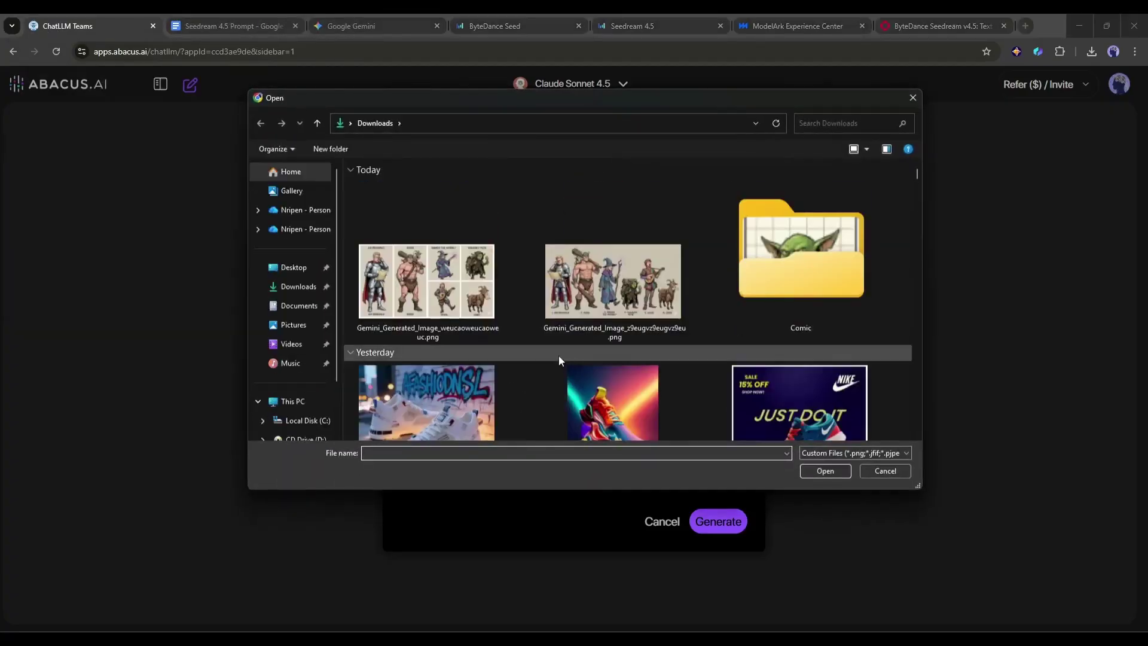
scroll(551, 359, down, 10)
double_click(443, 382)
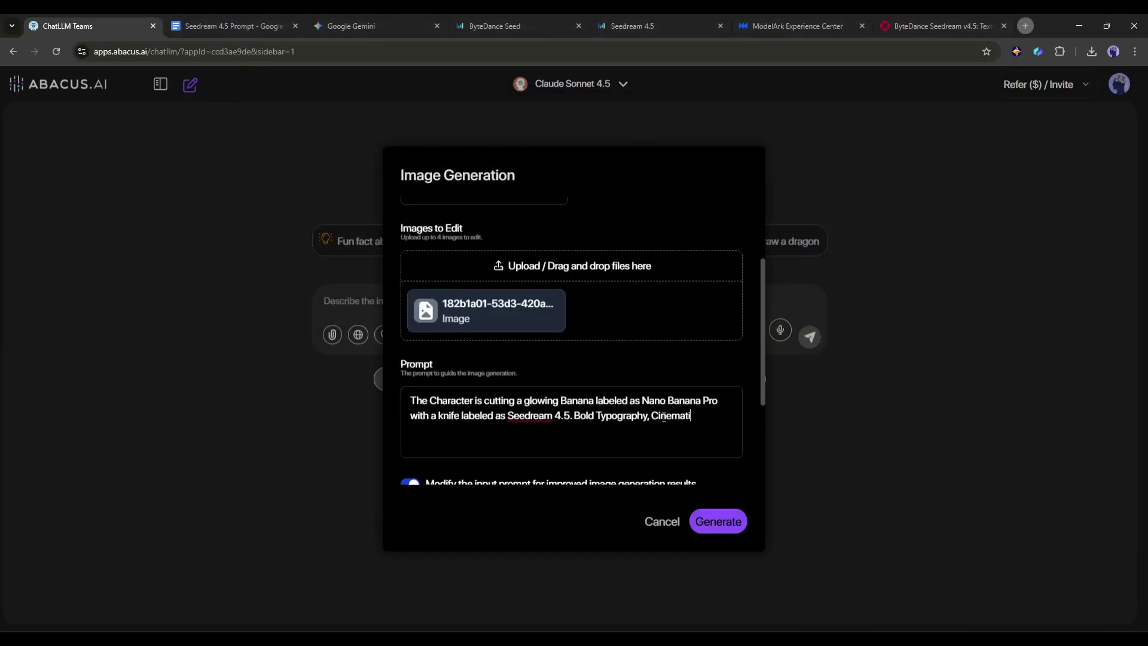
- Set Image Size to 16:9 and generate the Nano Banana Pro slicing scene
scroll(410, 346, down, 3)
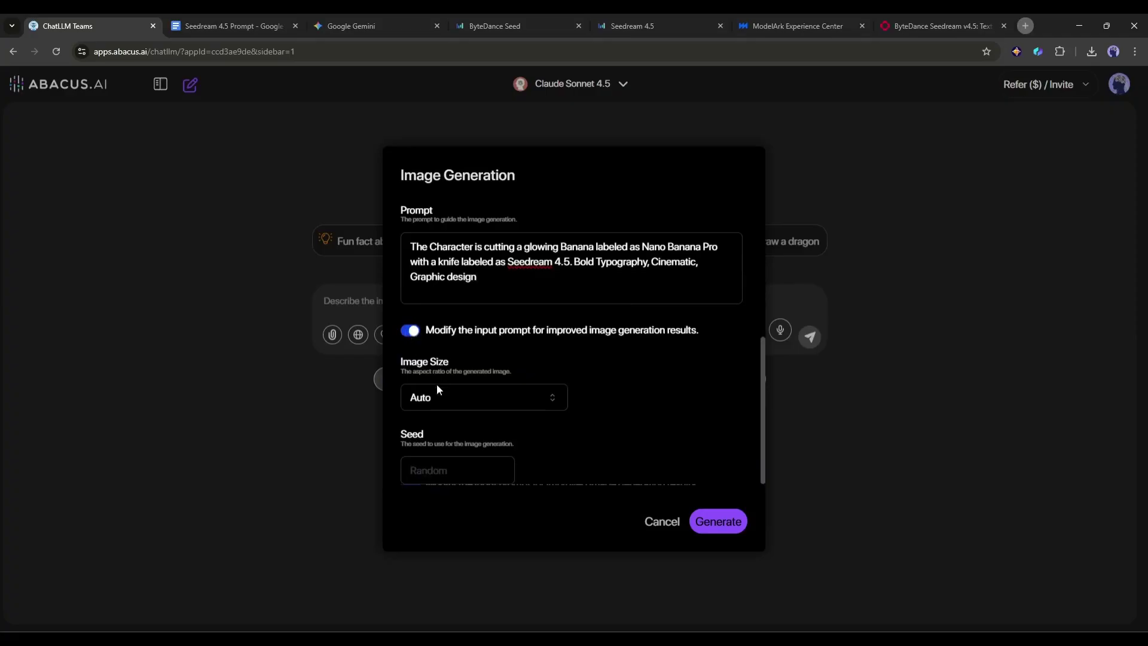
click(454, 398)
click(484, 556)
click(713, 513)
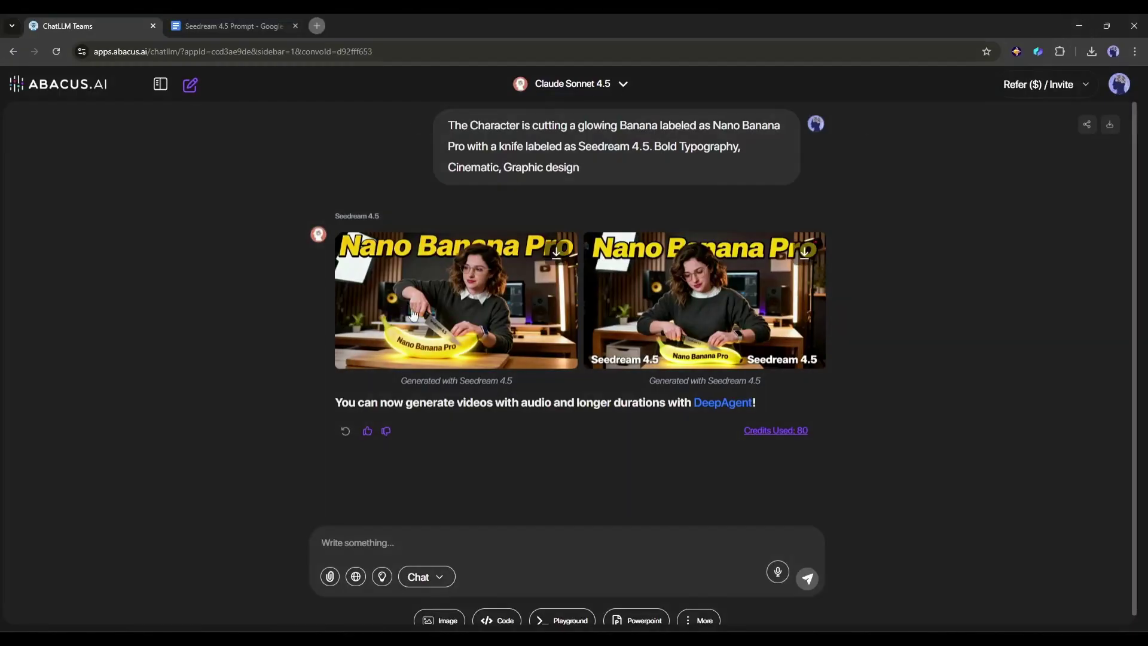
click(459, 289)
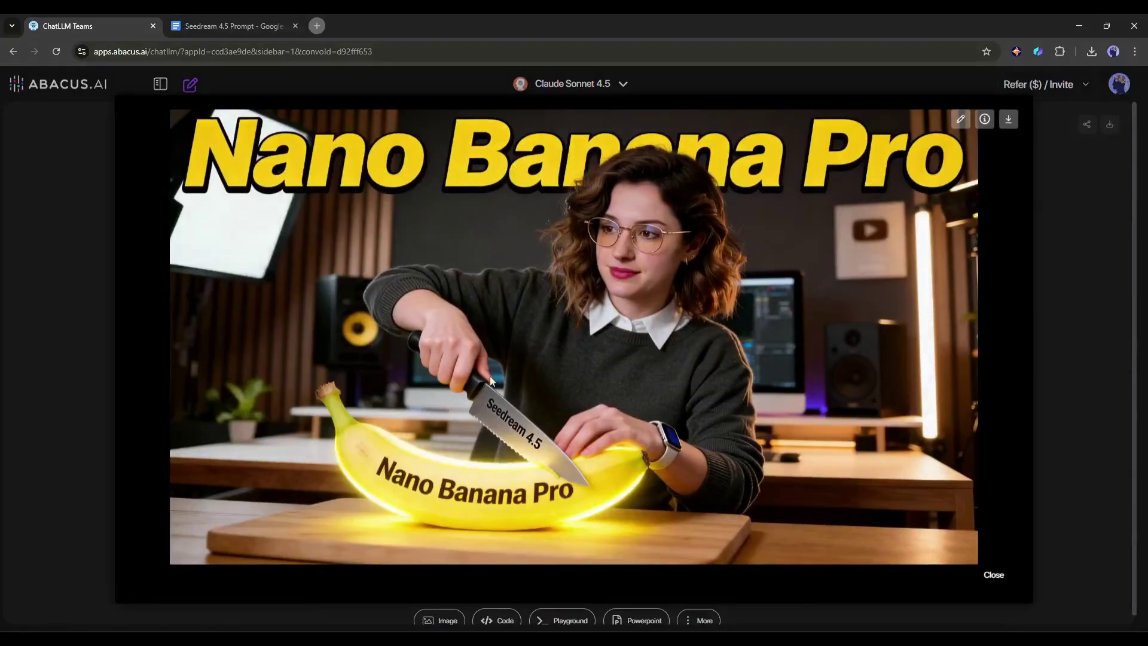
click(1088, 257)
click(738, 299)
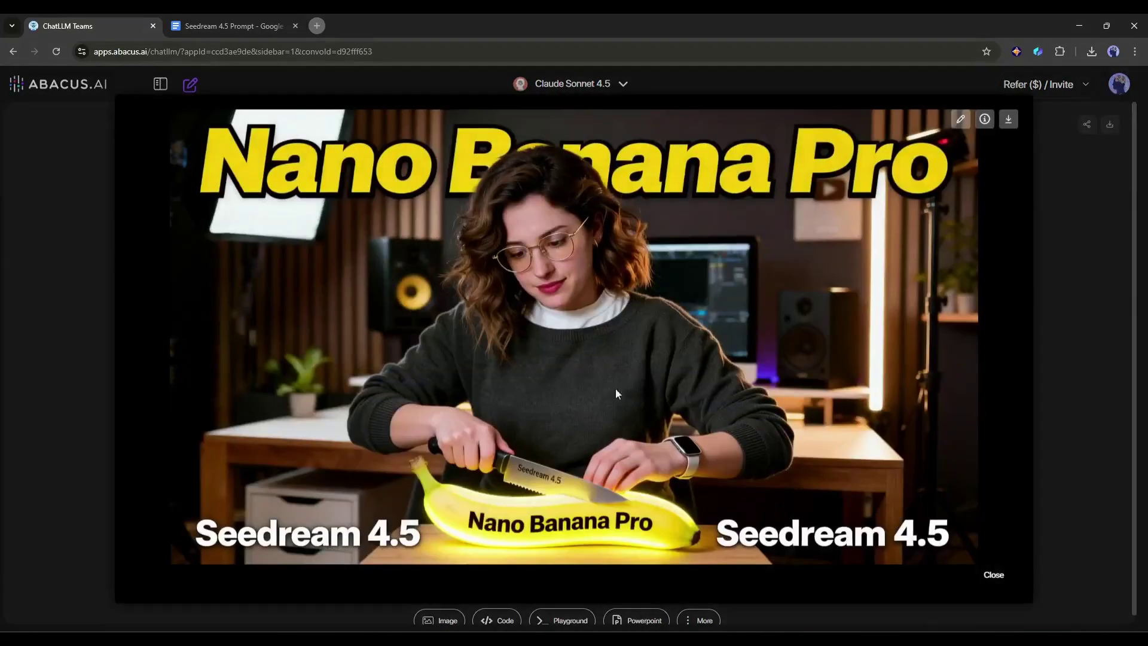
click(1107, 343)
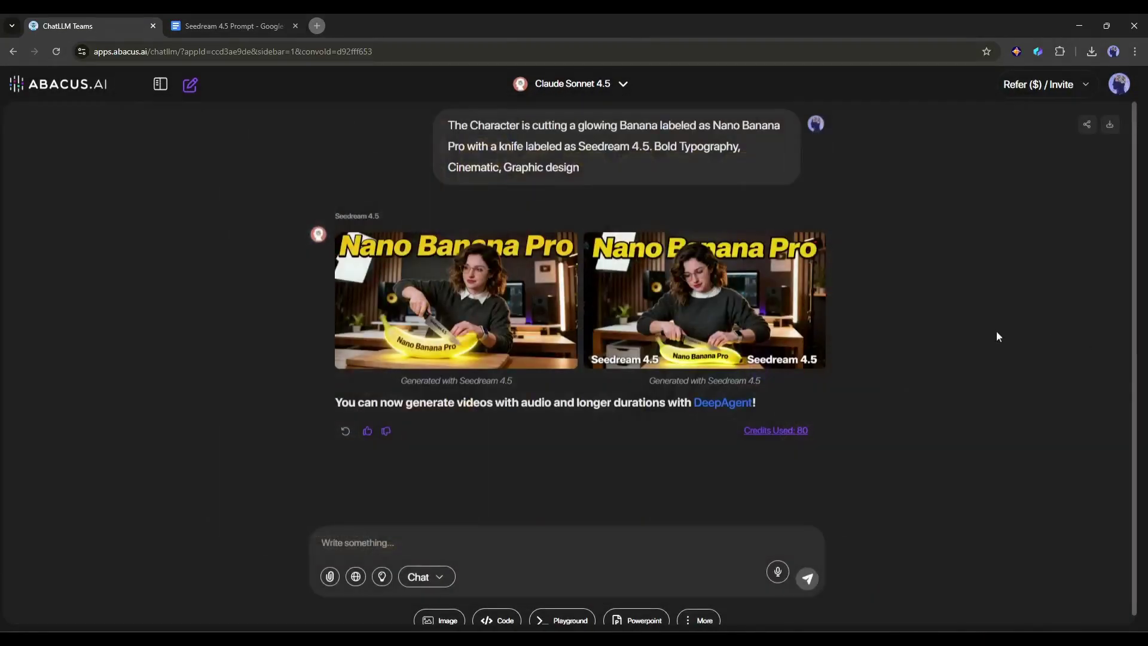
click(440, 322)
click(1108, 344)
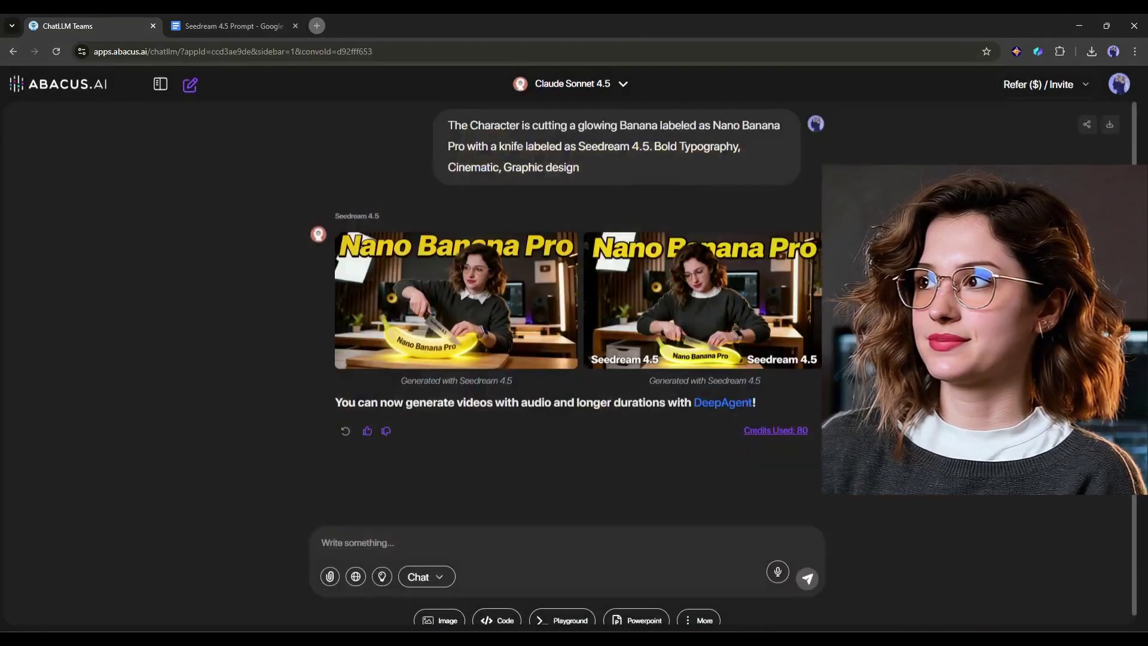
click(776, 327)
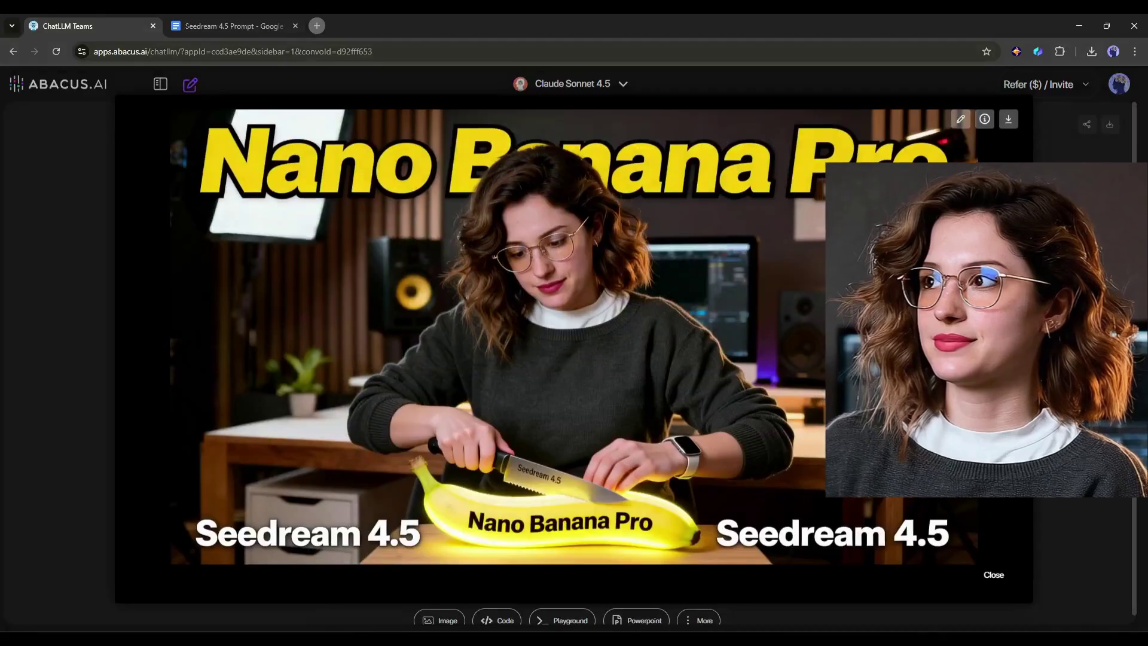
click(1087, 314)
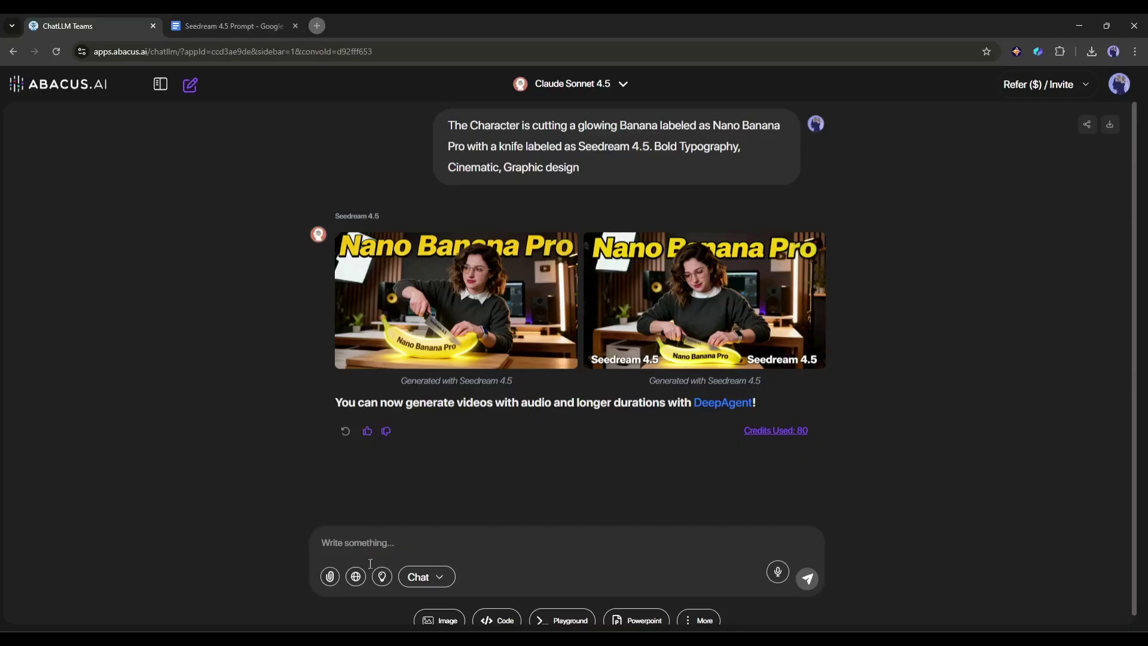
scroll(324, 323, down, 1)
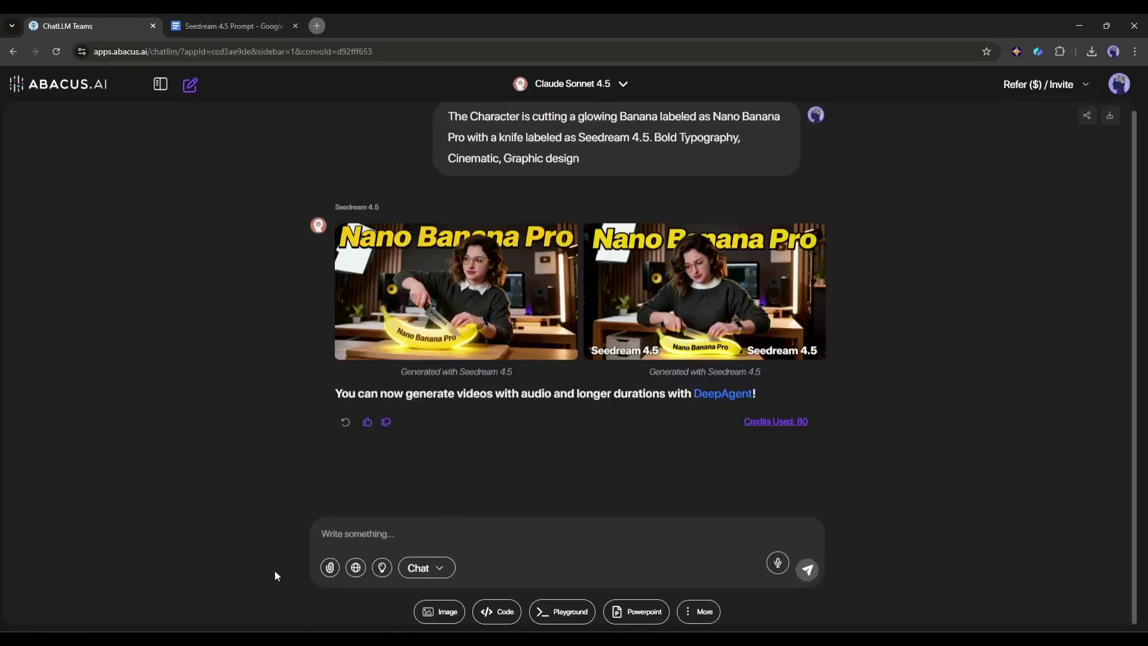
- Set up a new image request with Seedream 4.5 and 1 image
click(436, 612)
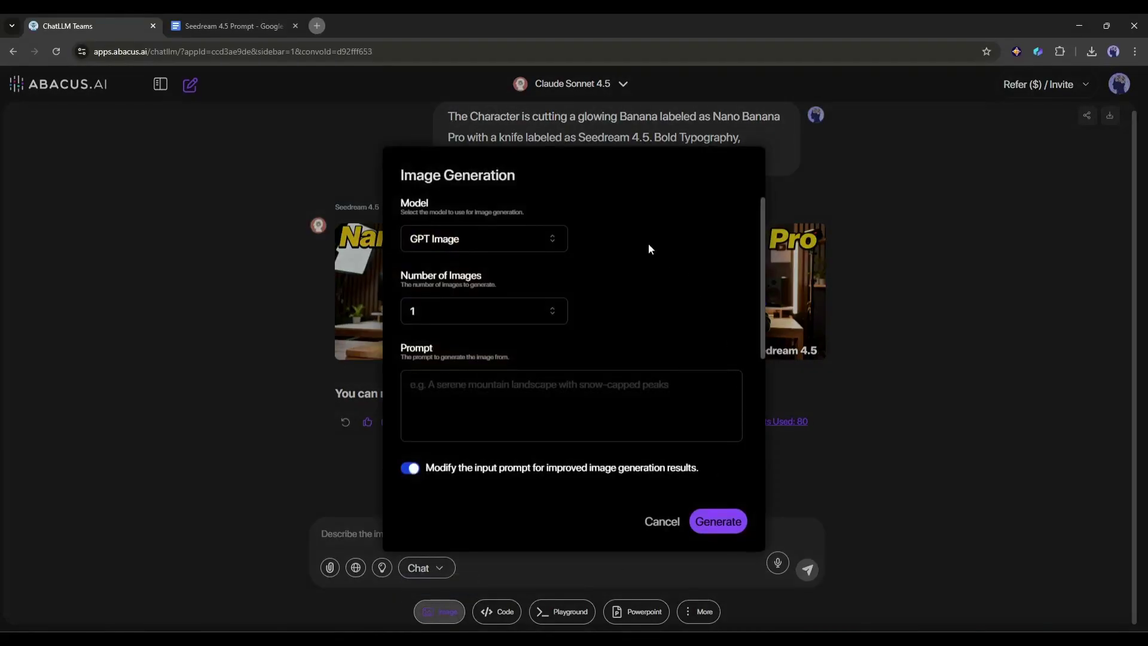
click(459, 238)
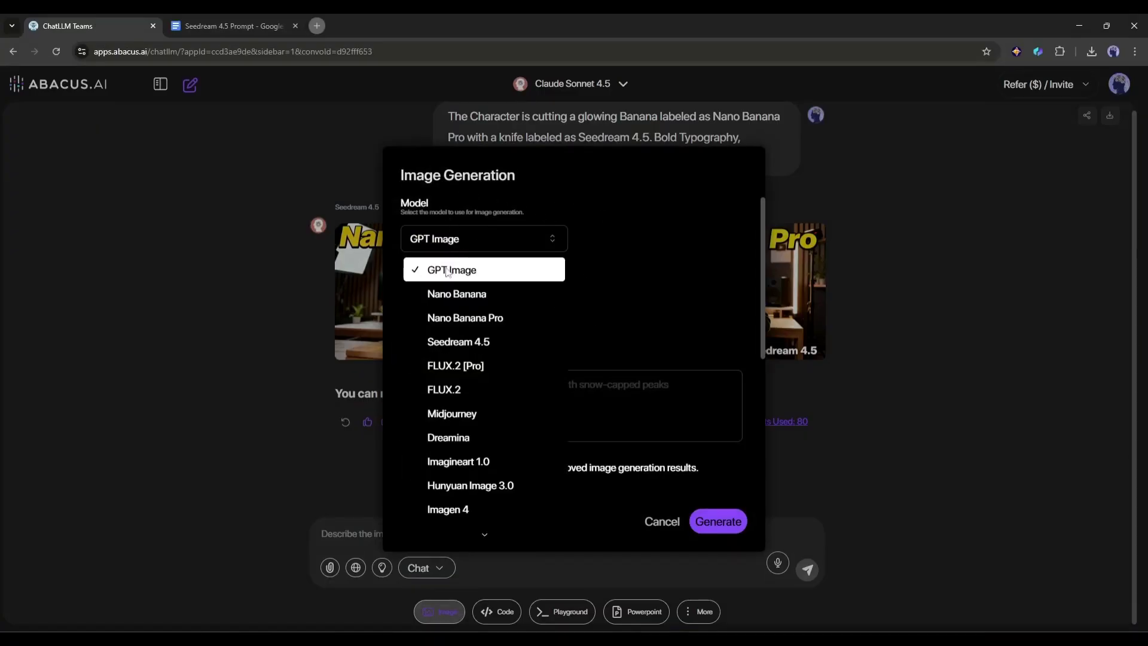
click(477, 346)
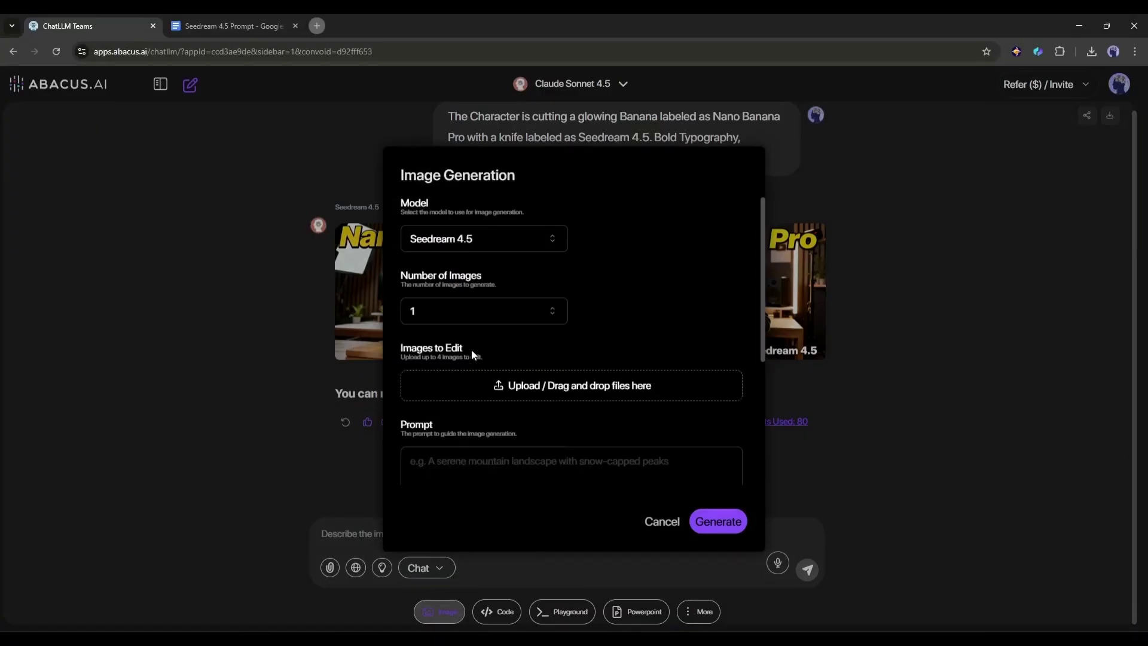
click(483, 320)
click(519, 339)
- Paste the AUTUMN ART FAIR poster prompt, keep Auto size, and generate
scroll(454, 367, down, 2)
text(Minimalist art exhibition poster with an off-white background. A black line drawing of a human portrait positioned slightly to the right of center. The title 'AUTUMN ART FAIR' in elegant serif font at the top left corner. Three lines of small text at the bottom left showing exhibition dates, venue, and description, all left-aligned with even spacing.)
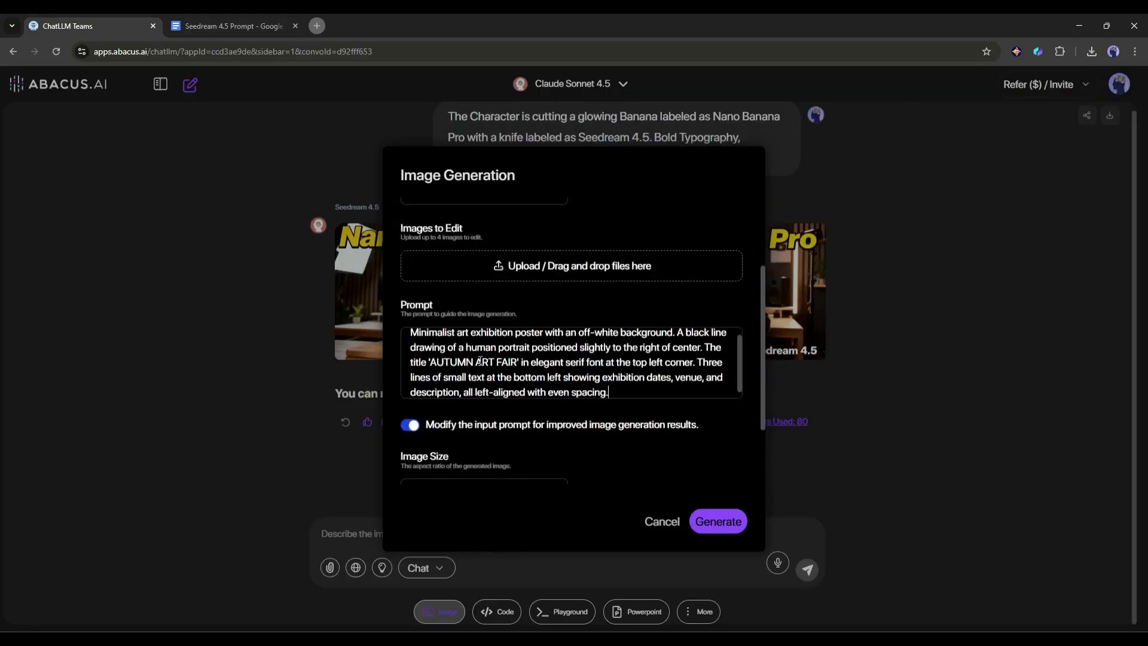
scroll(505, 391, down, 2)
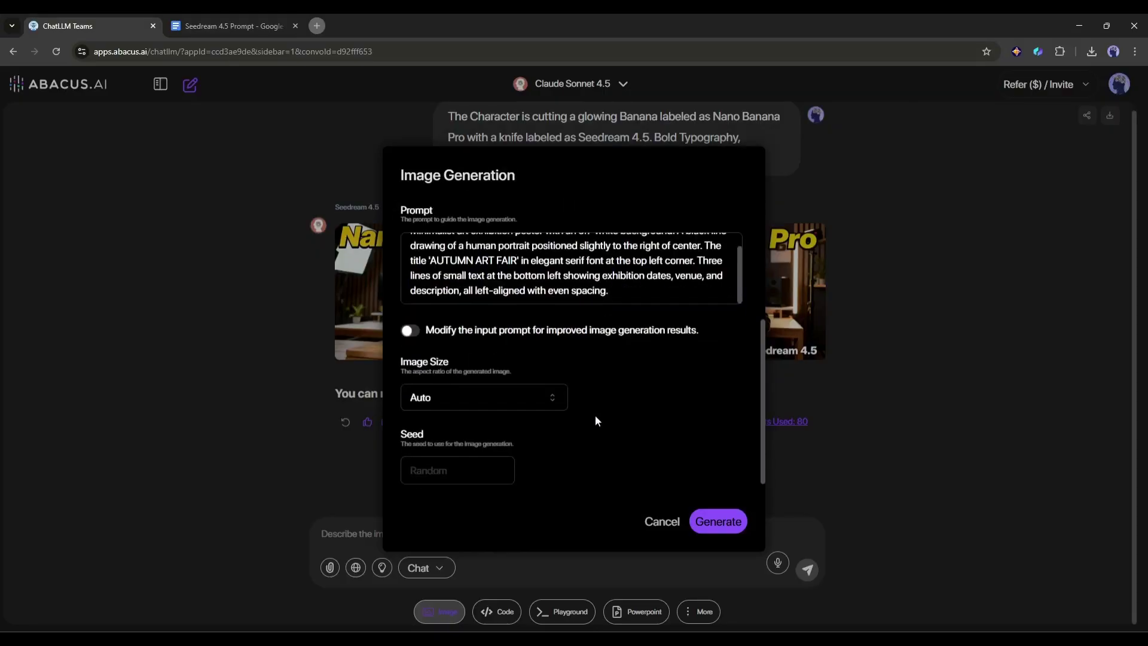
click(471, 397)
click(511, 430)
click(718, 521)
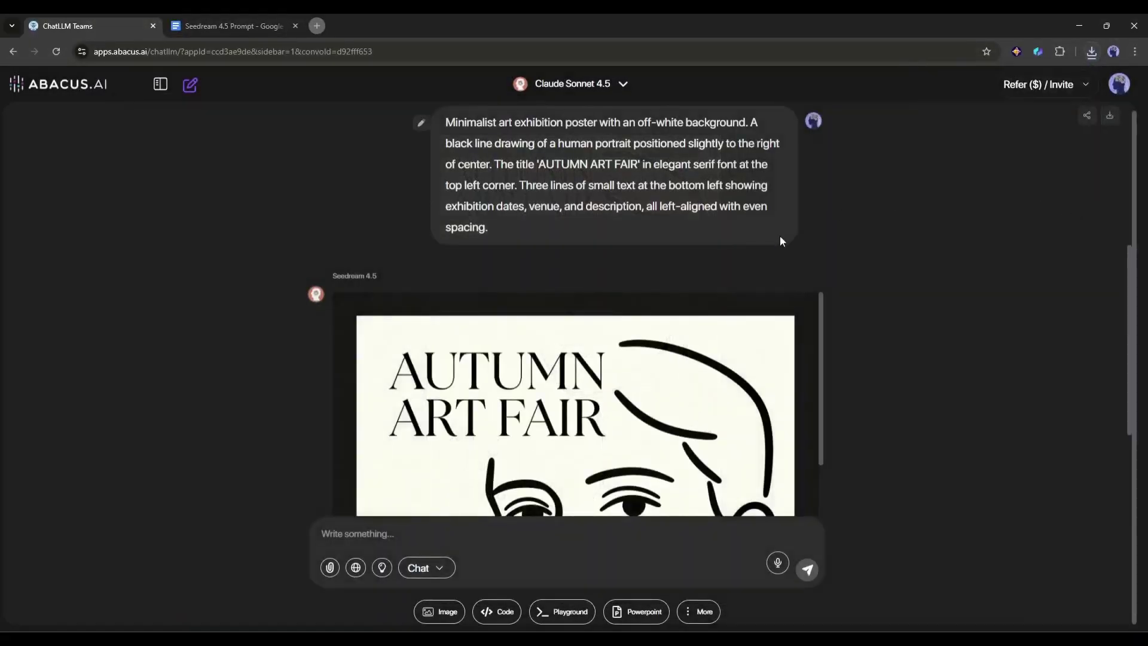
scroll(438, 254, down, 3)
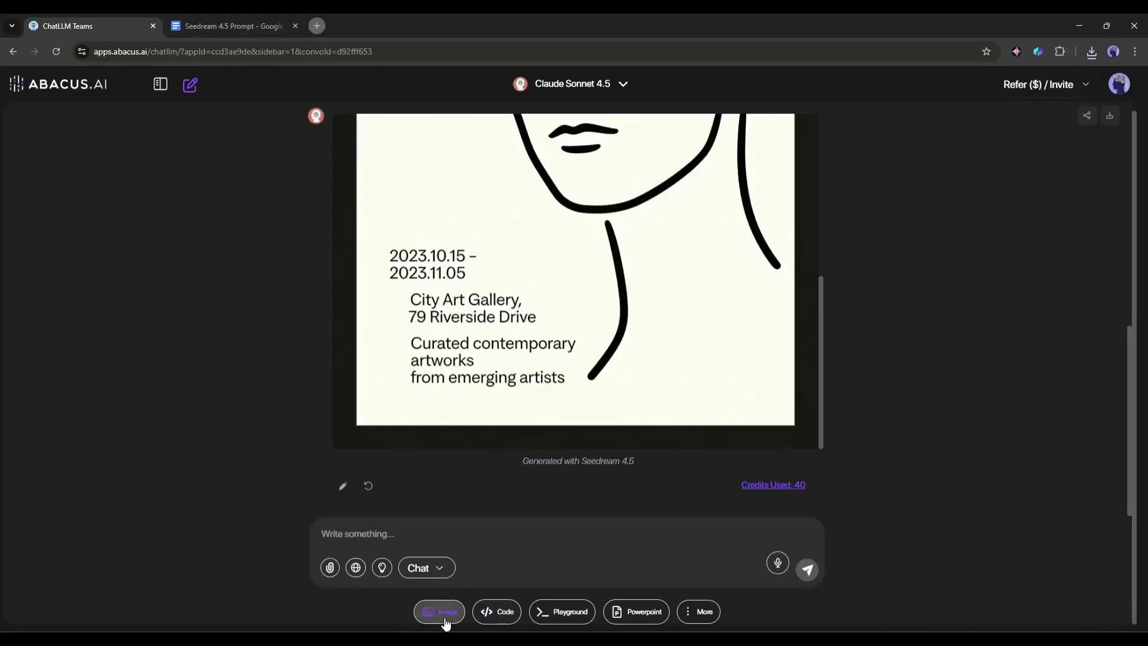
- Start a single-image request and attach the white high-top sneakers photo
click(445, 612)
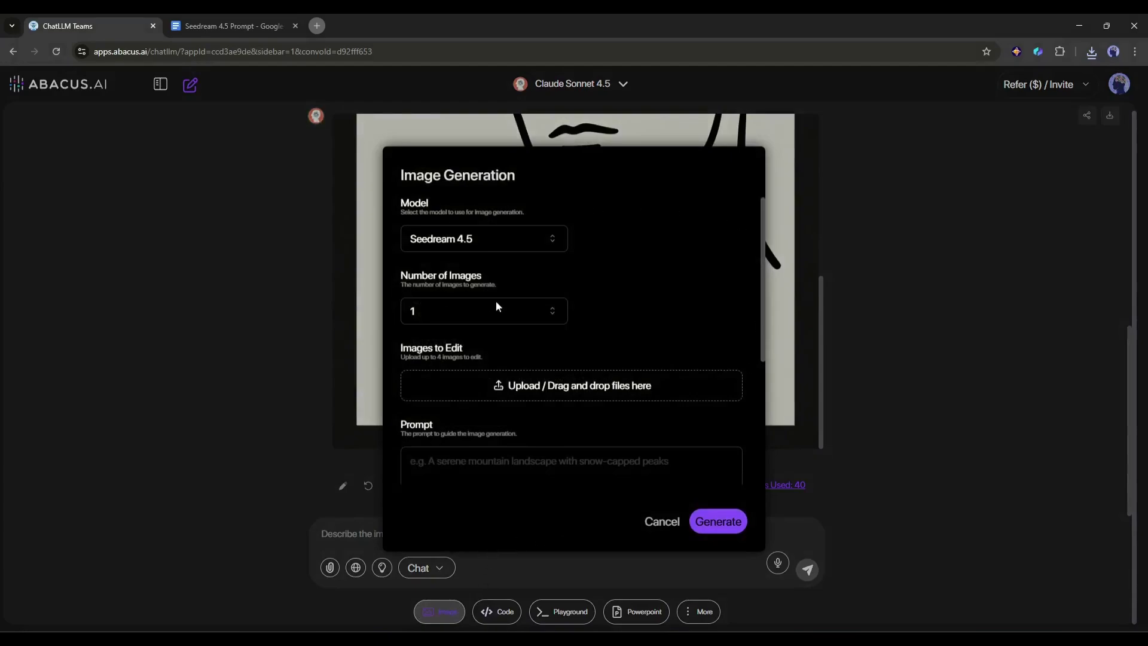
click(448, 311)
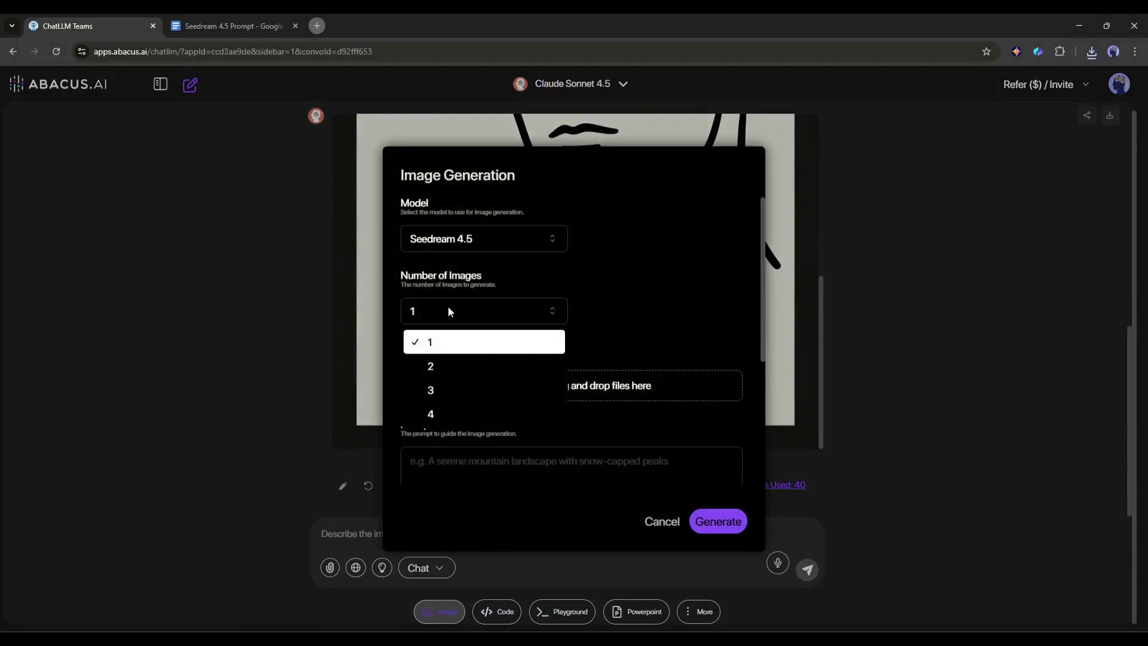
click(448, 348)
click(512, 388)
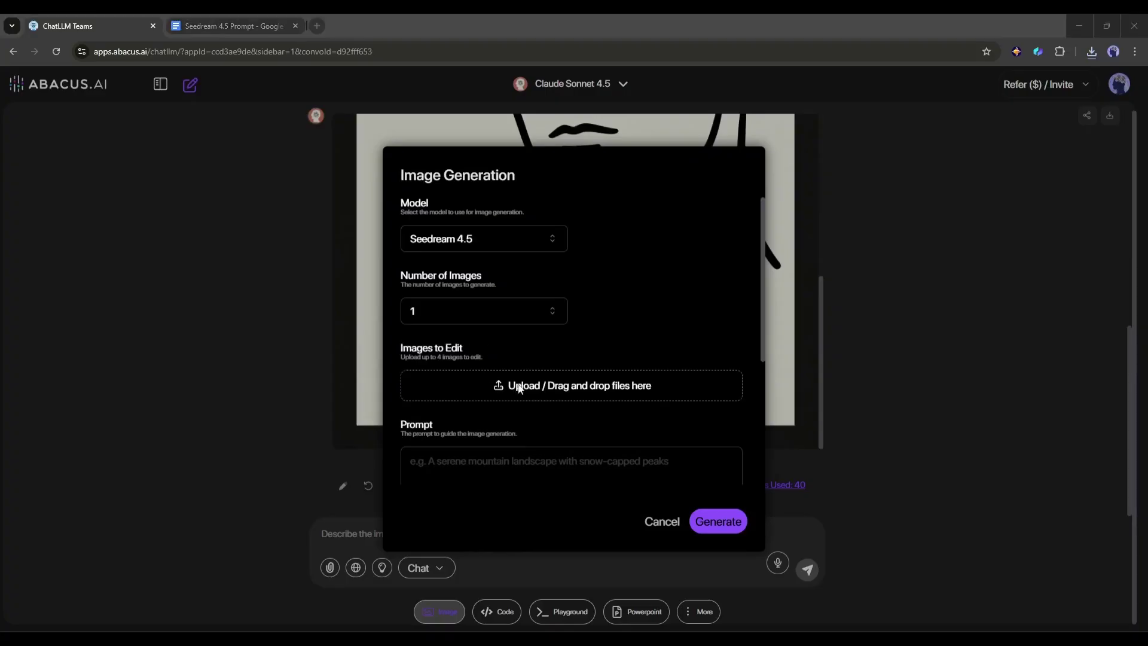
scroll(616, 323, down, 5)
scroll(558, 319, down, 5)
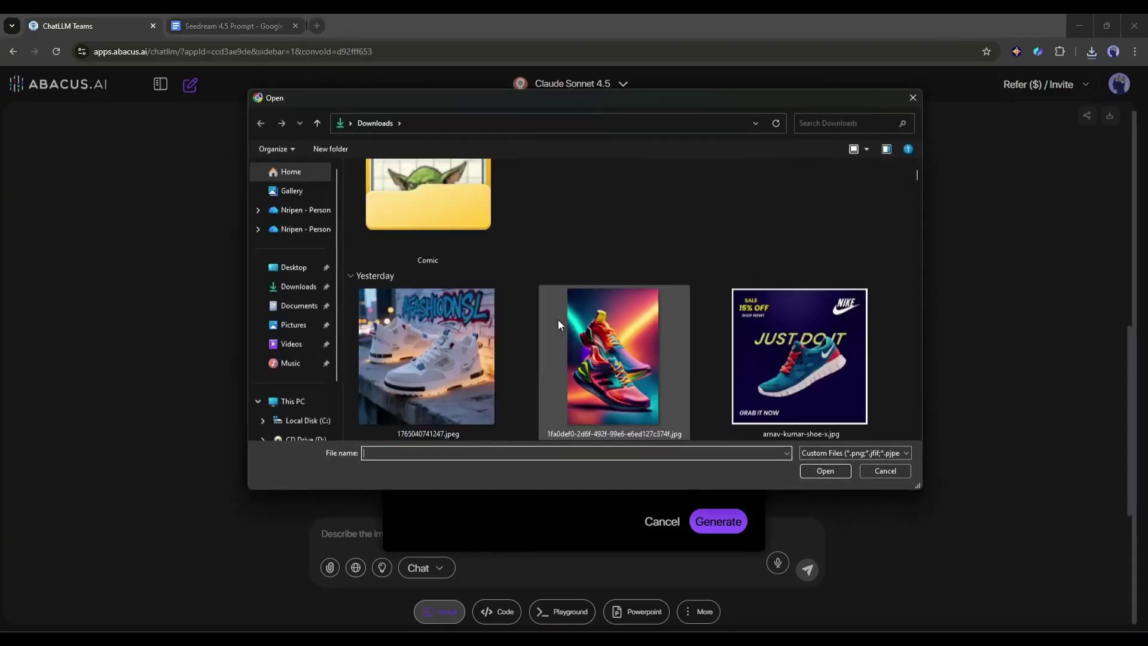
double_click(864, 353)
- Paste the graffiti-wall product-shot prompt, keep Auto size, and generate
scroll(598, 329, down, 3)
click(579, 333)
key(ctrl+v)
scroll(508, 370, up, 3)
scroll(508, 370, down, 5)
click(480, 397)
click(479, 396)
click(718, 519)
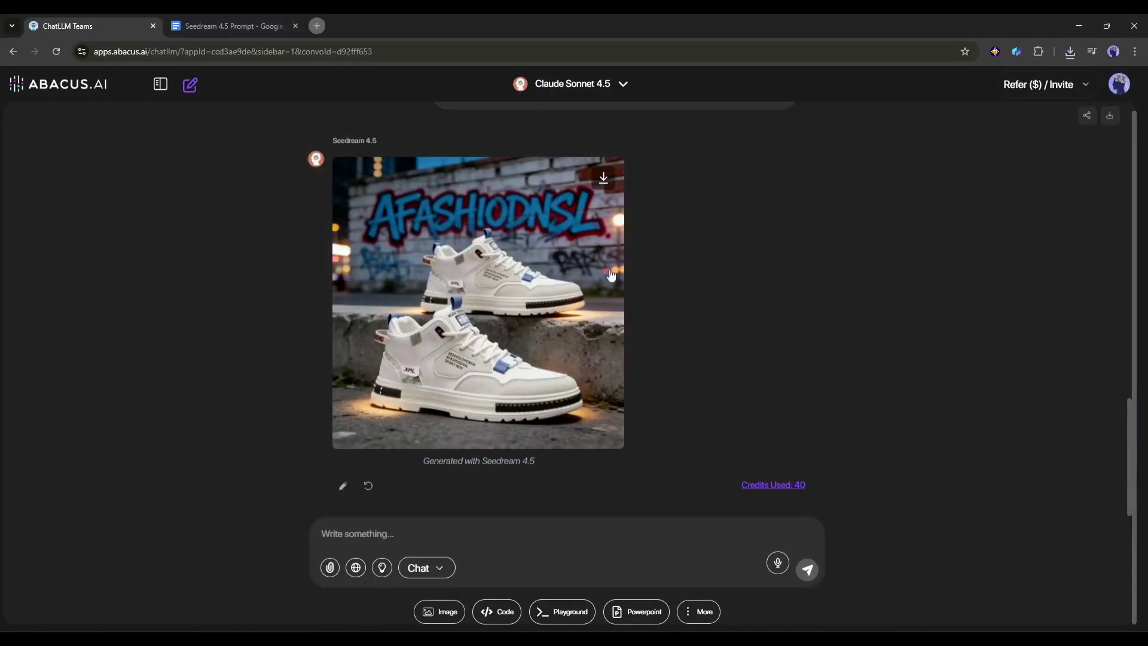
- Enlarge the generated sneaker shot, compare it beside the original photo, then close the photo
click(589, 269)
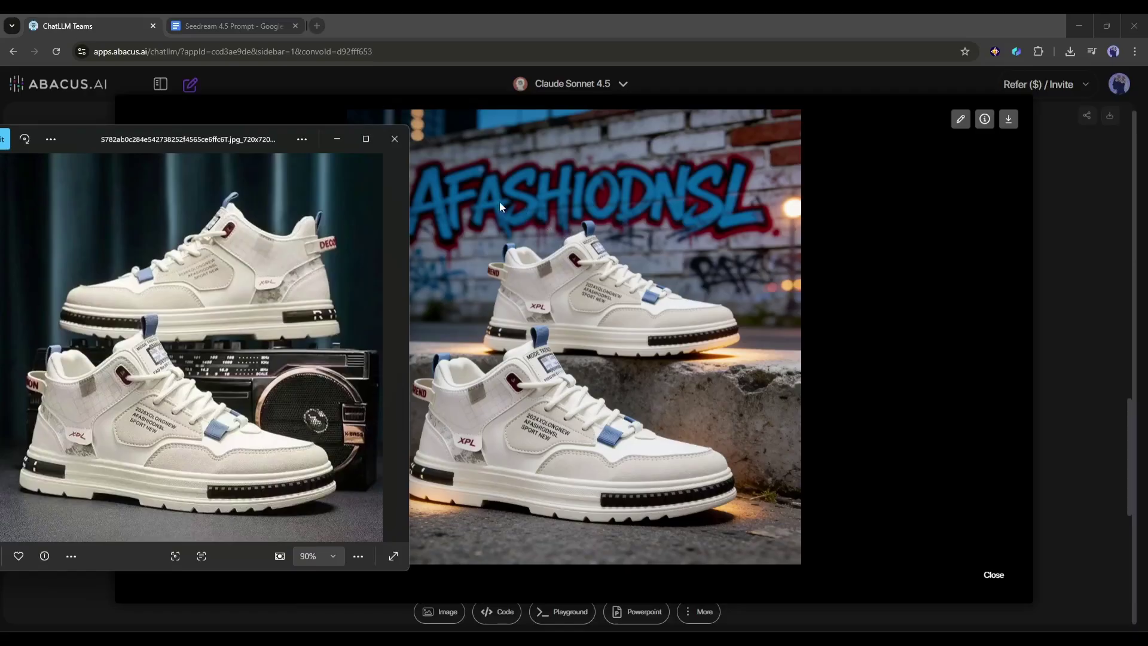
drag(278, 150, 202, 144)
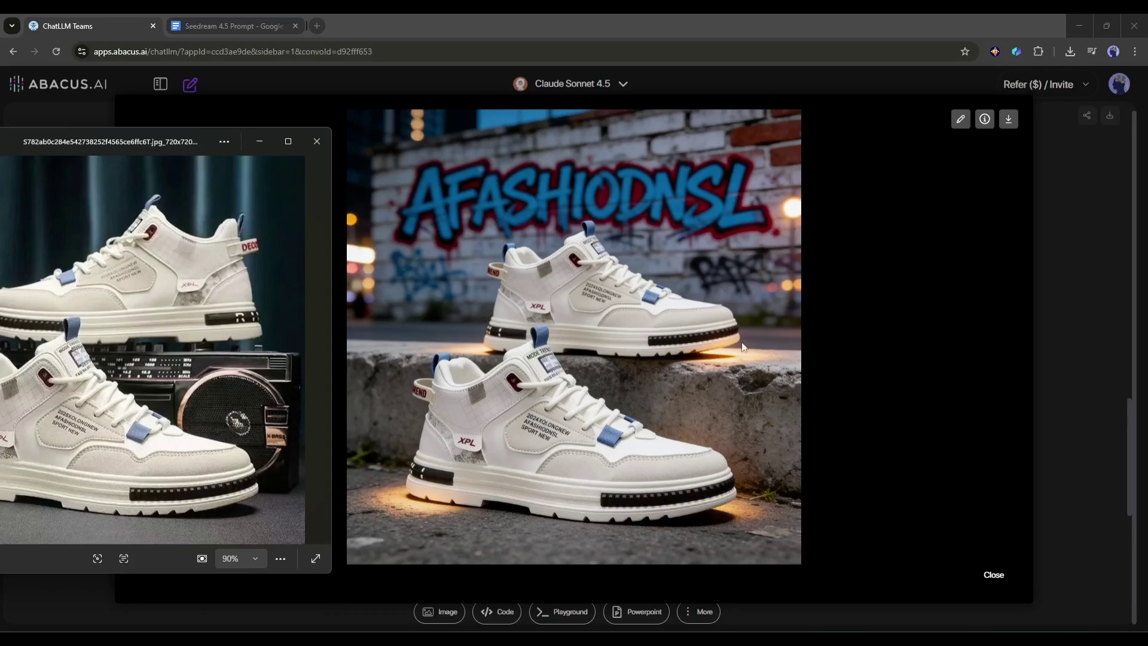
click(316, 141)
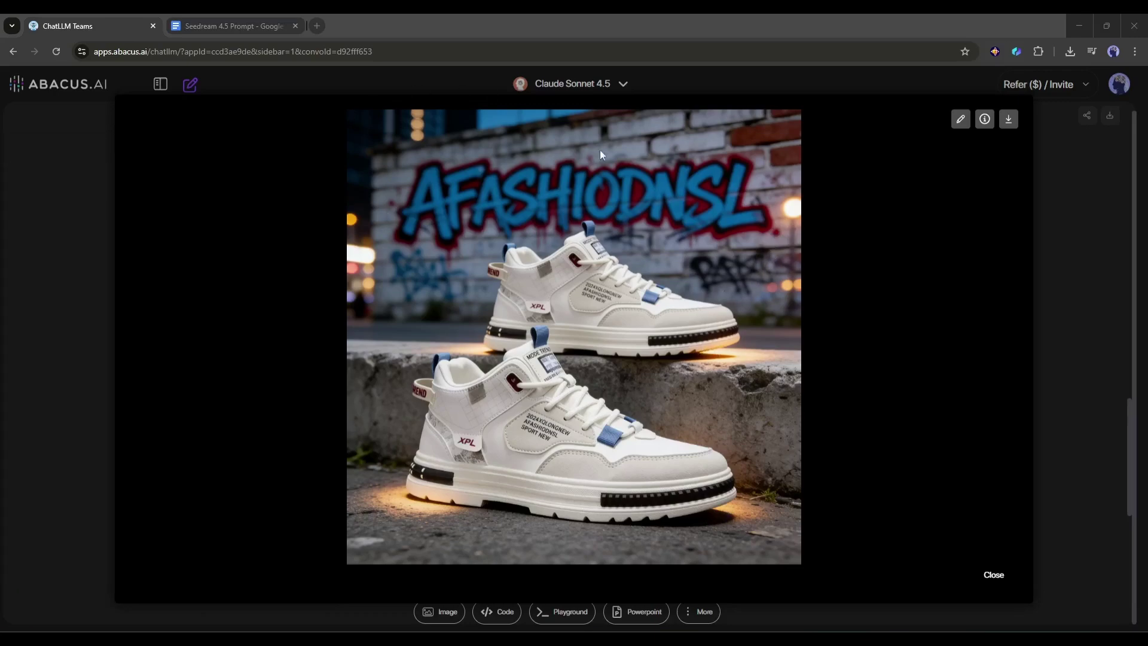
- Close the enlarged sneaker image and scroll the chat results
click(1102, 168)
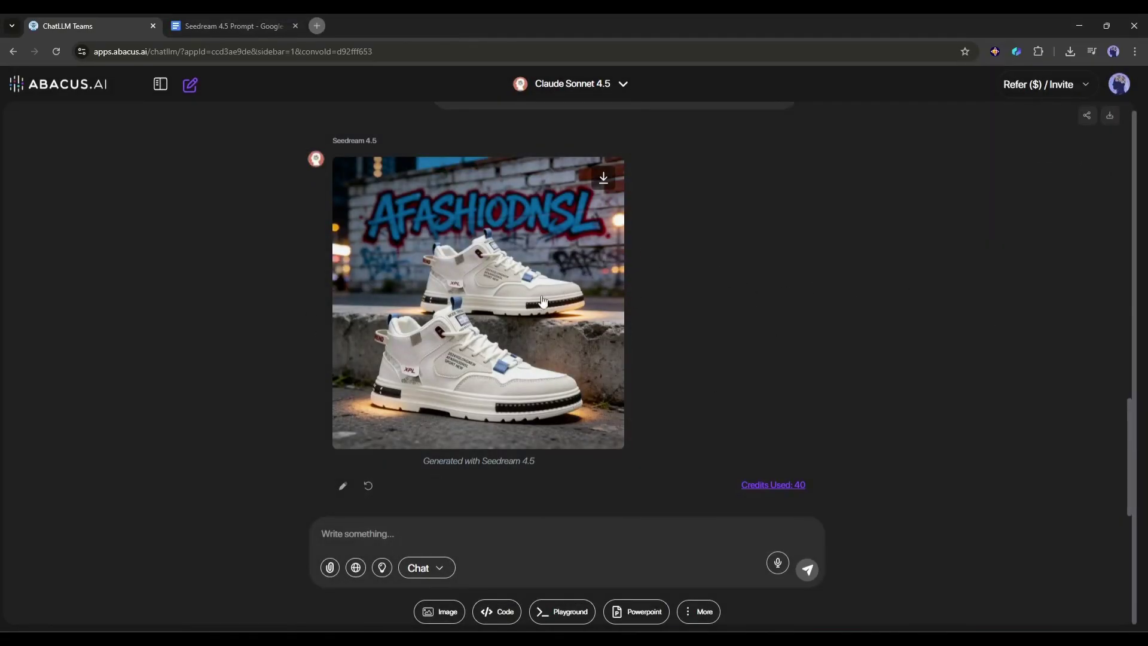
scroll(556, 305, up, 3)
scroll(568, 305, down, 3)
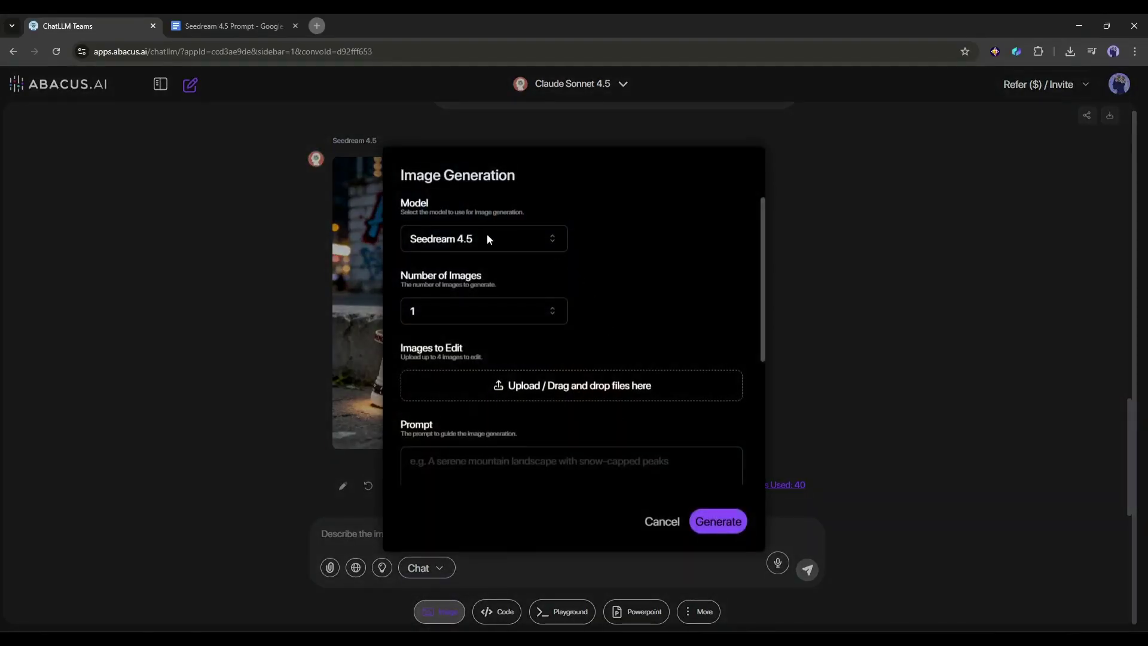
- Generate the Paris café shot from the character reference at Auto size and preview it
click(512, 386)
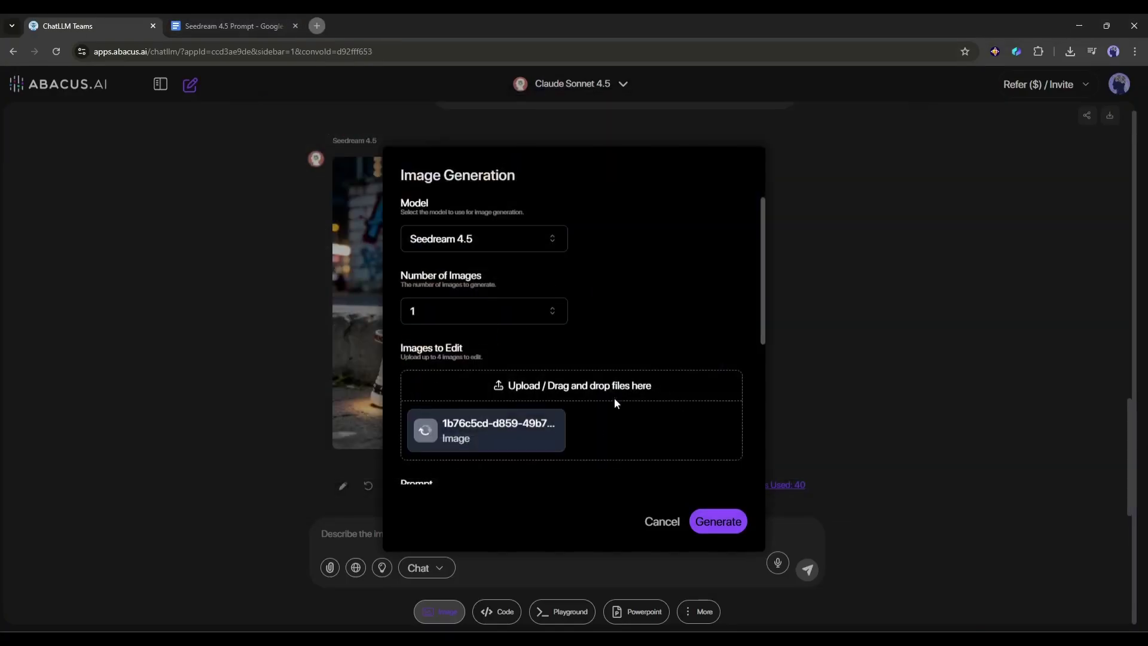
scroll(617, 403, down, 2)
click(436, 419)
key(ctrl+v)
scroll(439, 407, down, 3)
click(459, 402)
click(460, 429)
click(717, 521)
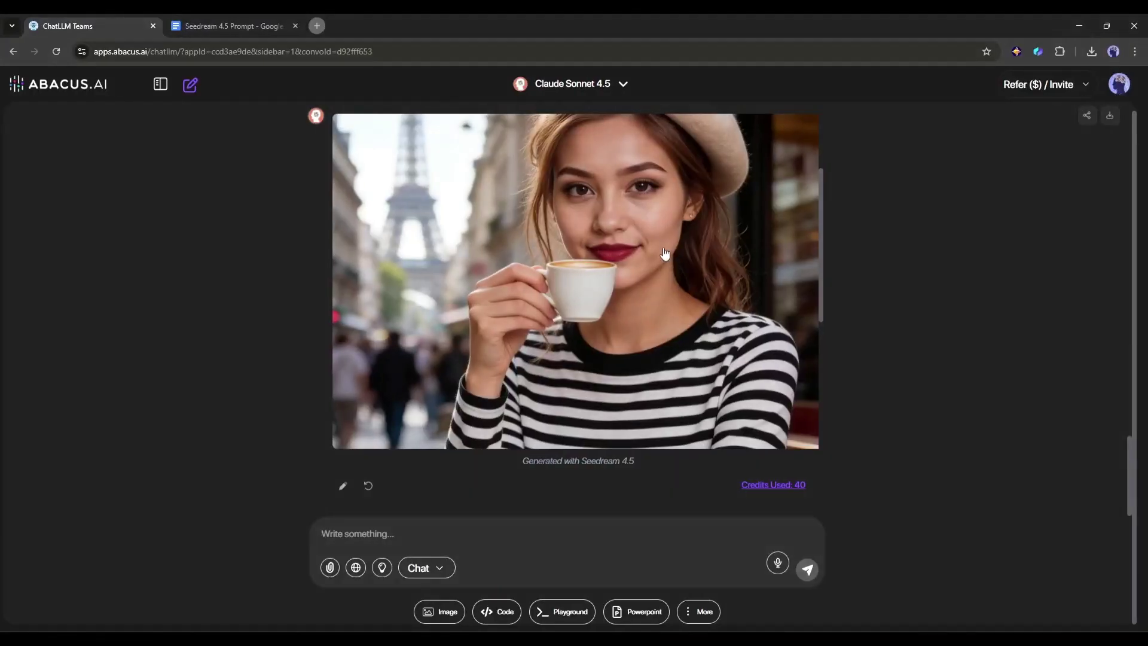
click(673, 187)
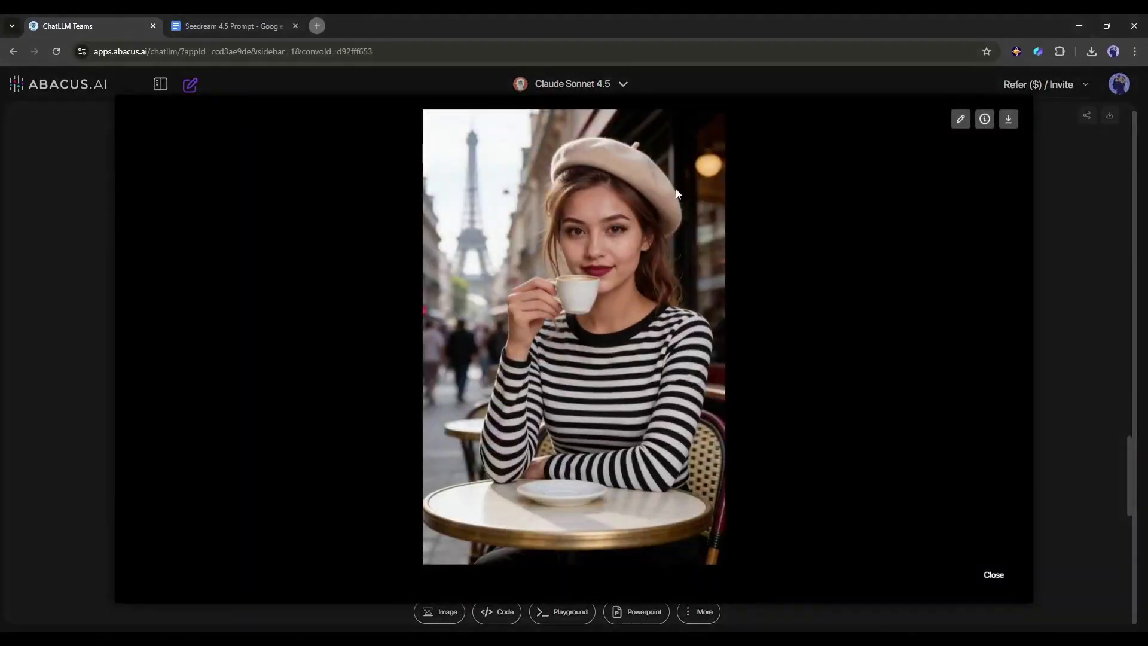
click(1044, 288)
- Generate the jungle scene with the character reference and close its preview
click(440, 611)
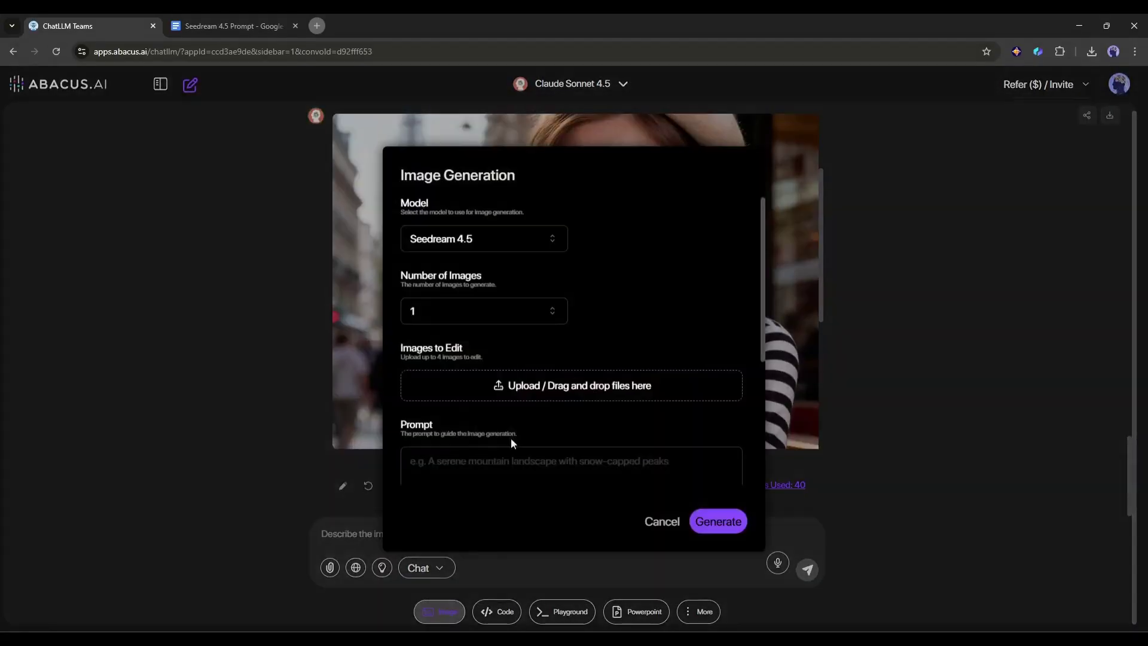
click(510, 384)
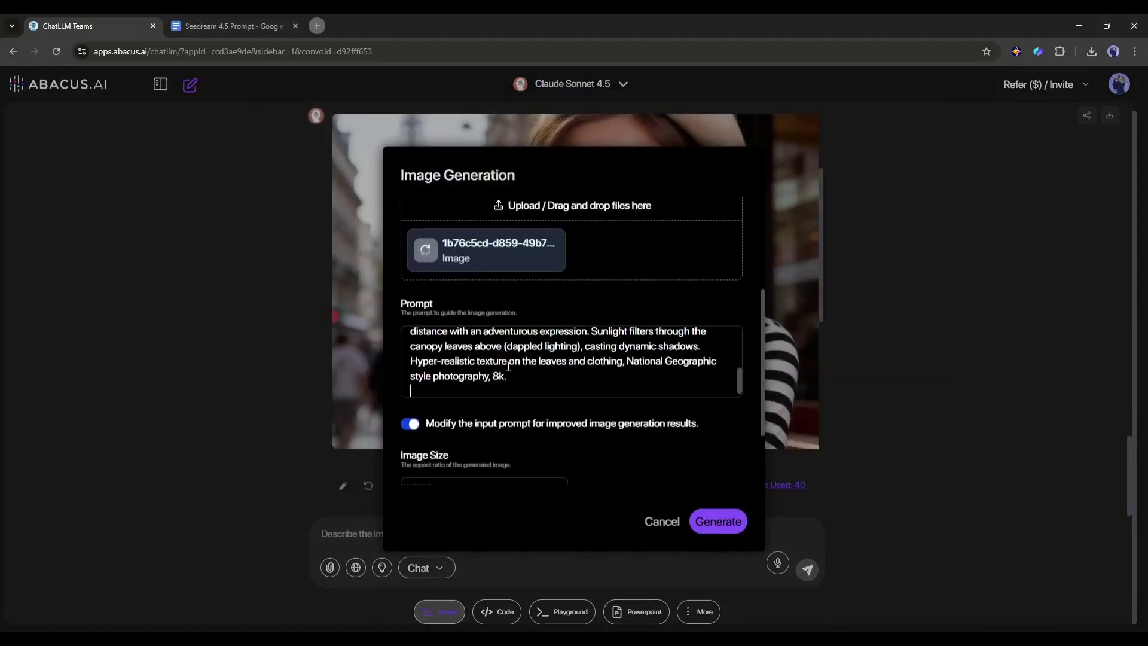
scroll(508, 366, down, 2)
scroll(508, 366, up, 2)
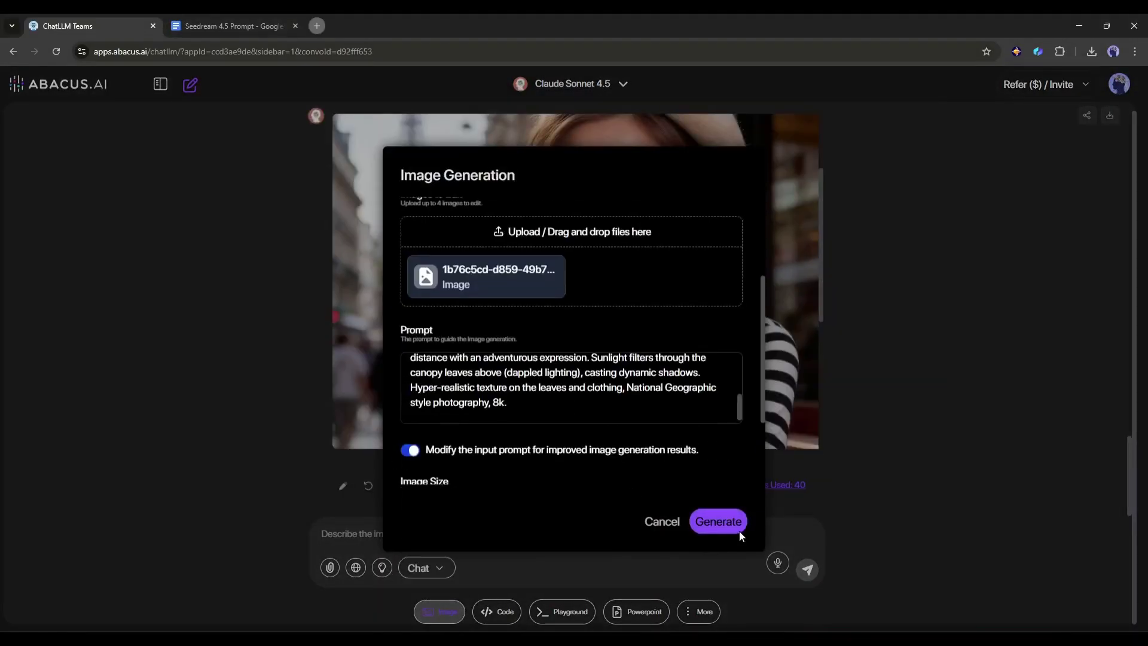
click(739, 530)
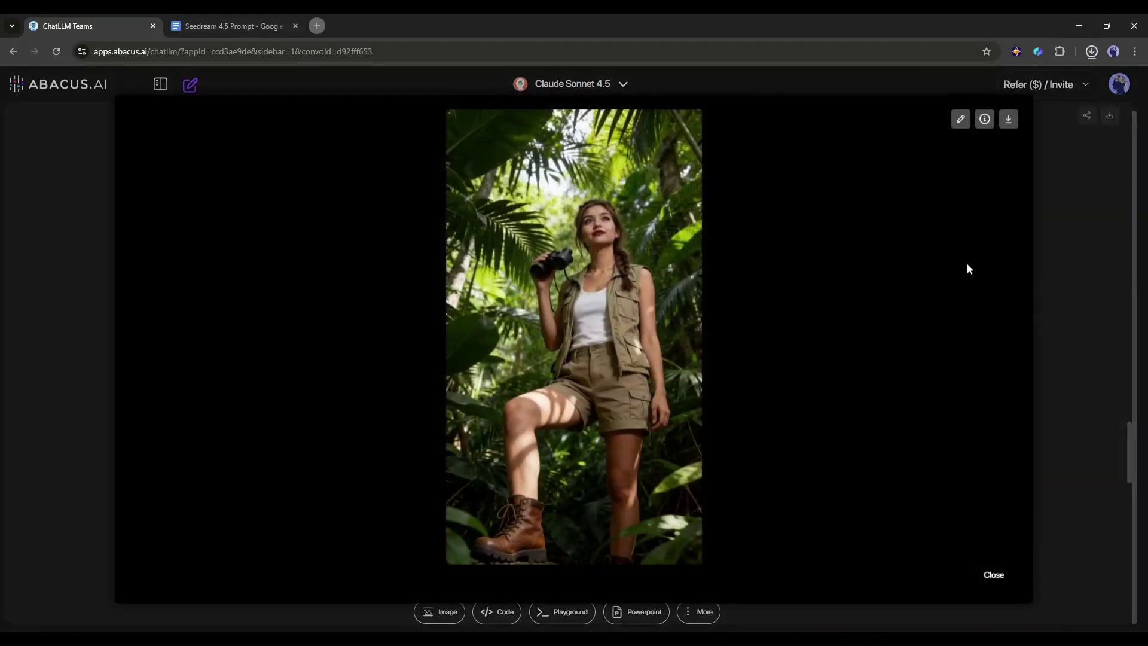
click(1081, 333)
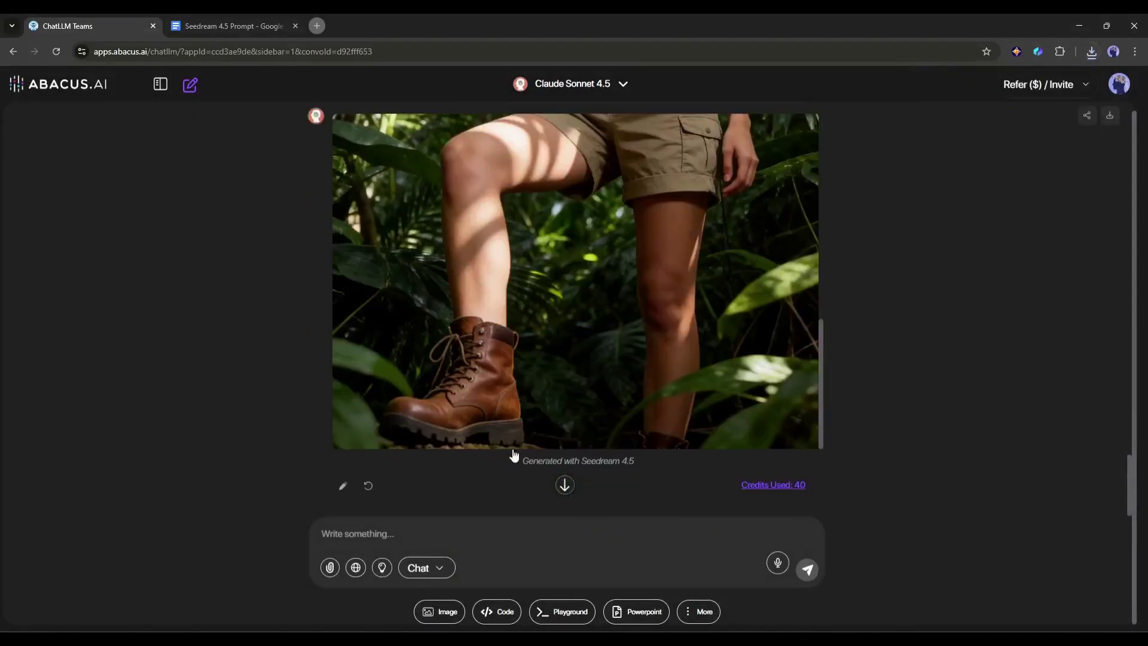
- Generate the evening-gown balcony image, then start the winter cabin image
click(440, 611)
click(568, 390)
click(716, 521)
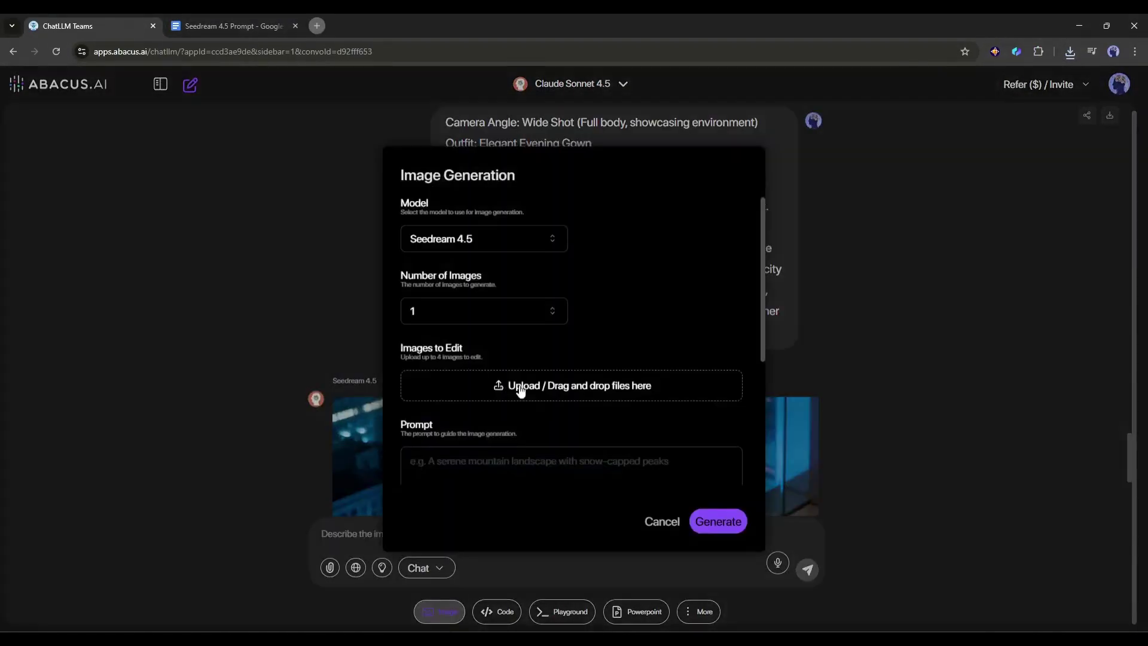
click(520, 389)
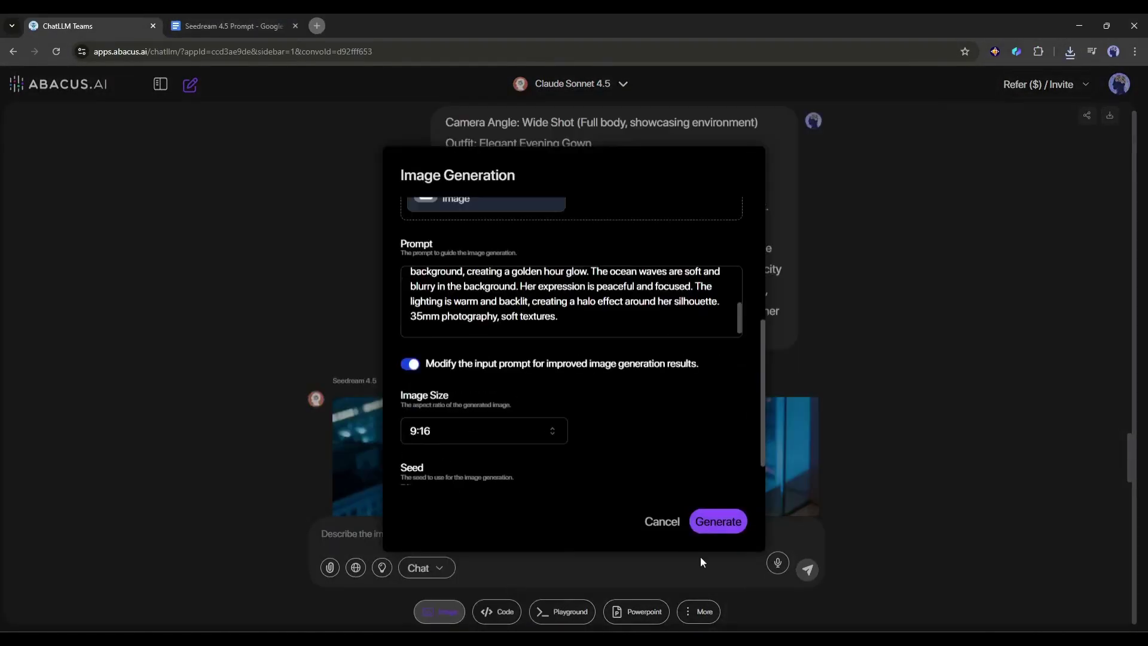
click(717, 521)
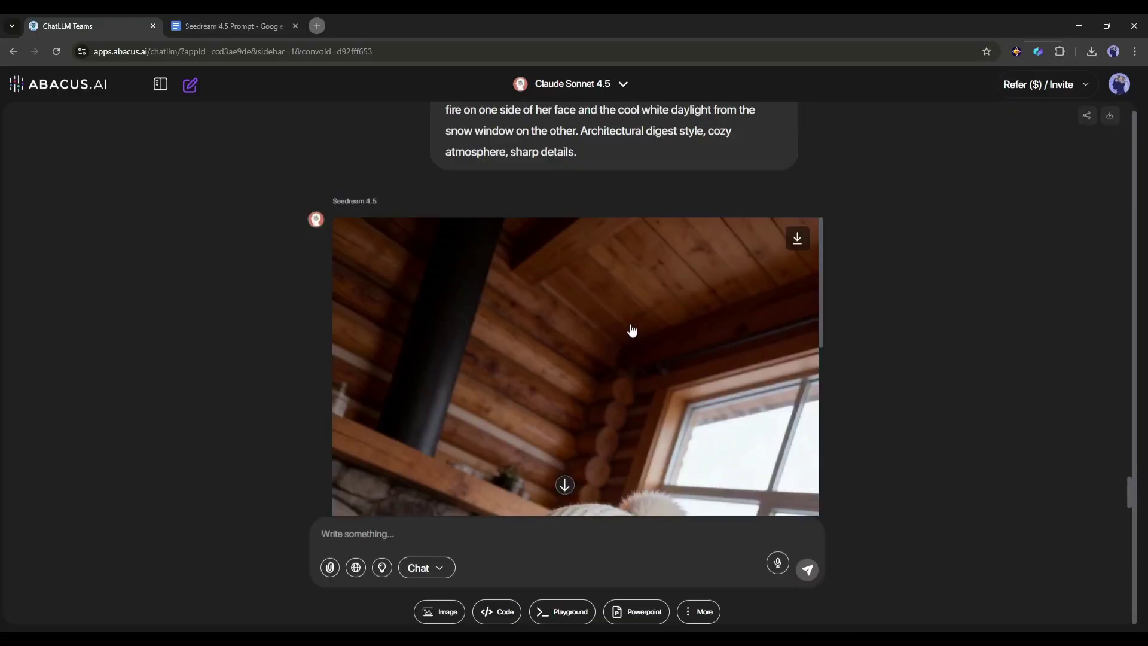
- Preview the finished brown puffer-jacket winter-cabin image and scroll the chat
click(629, 328)
click(752, 323)
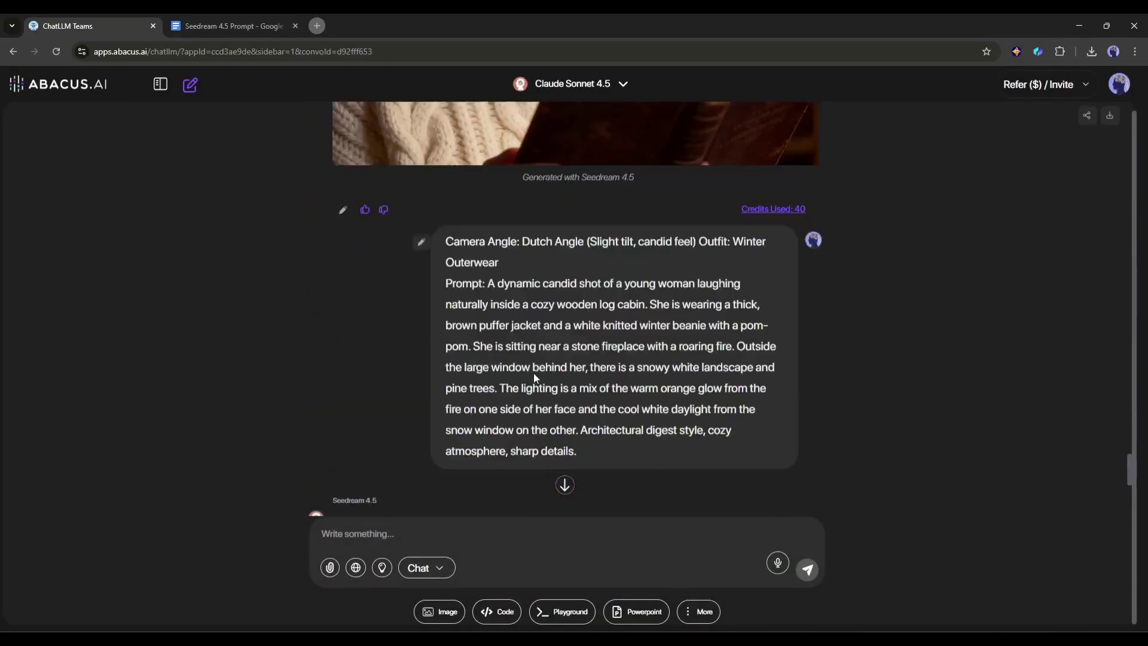
scroll(534, 373, down, 6)
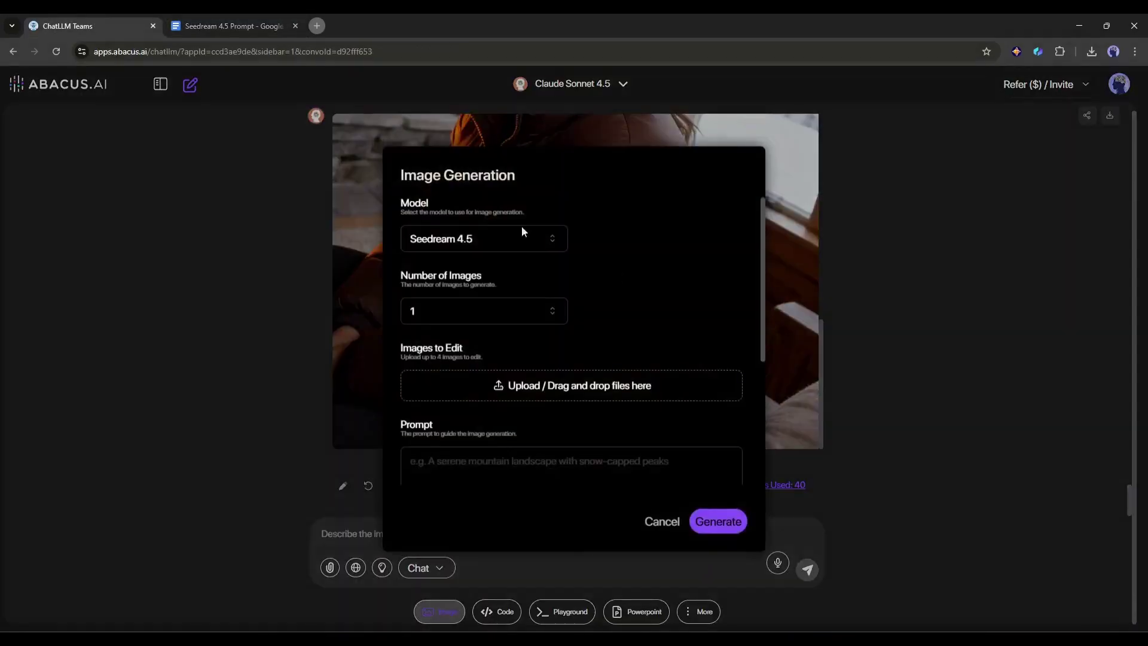
- Start a new image request keeping Seedream 4.5 and 1 image
click(486, 235)
click(480, 331)
click(465, 311)
click(438, 341)
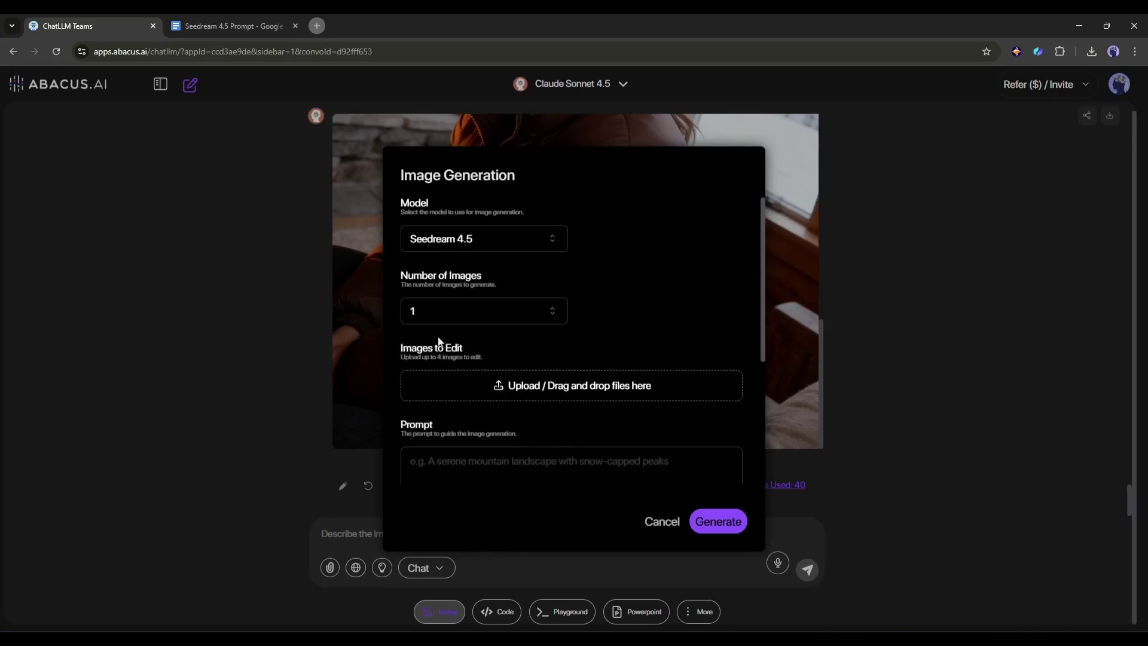
- Upload the Gorp, Professor Hinkley, Bex and Sir Reginald character sheets
click(520, 385)
click(435, 275)
ctrl+click(659, 282)
ctrl+click(760, 282)
ctrl+click(490, 395)
scroll(537, 361, down, 1)
click(820, 471)
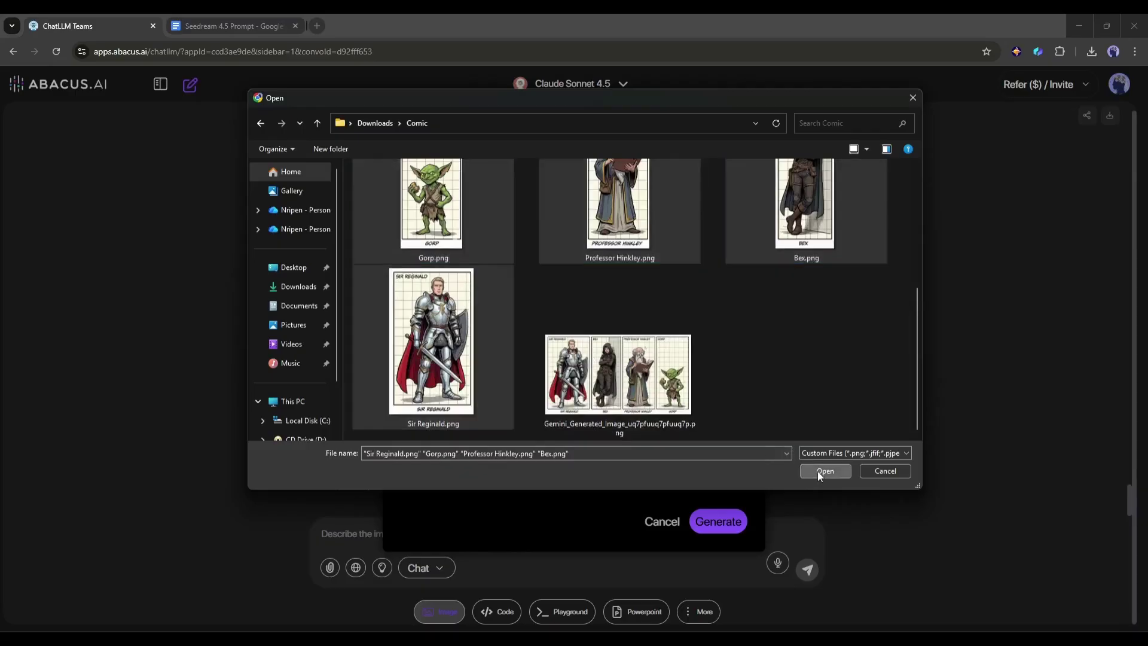
- Copy the Panel 1 prompt from the Google Doc into the Prompt box
scroll(467, 395, down, 2)
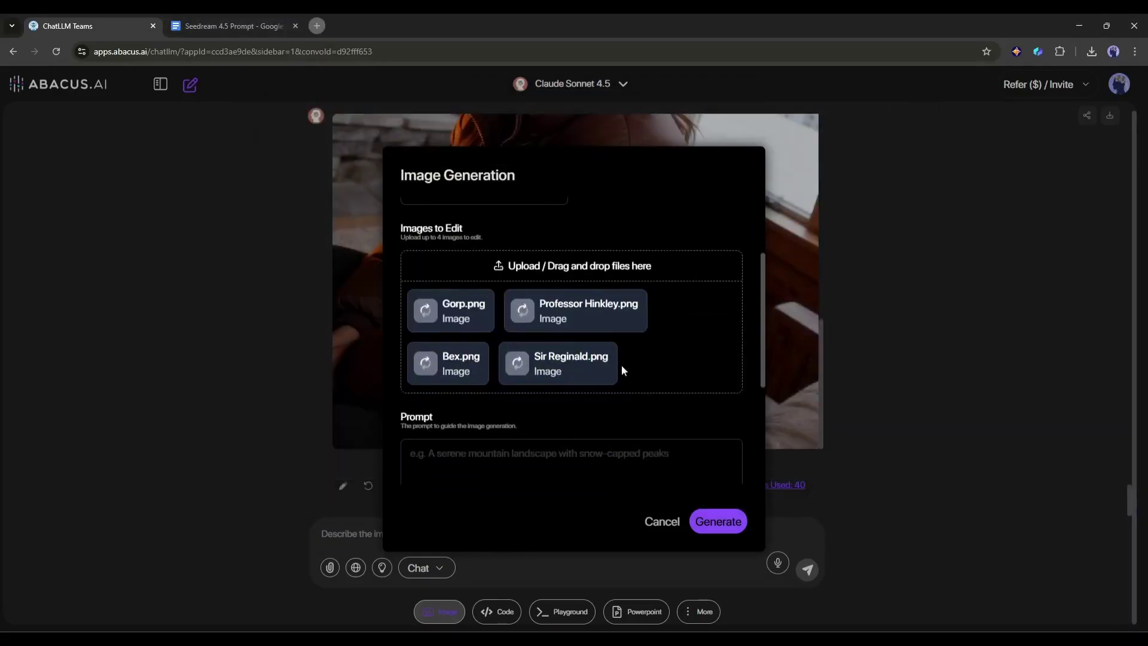
scroll(502, 371, down, 1)
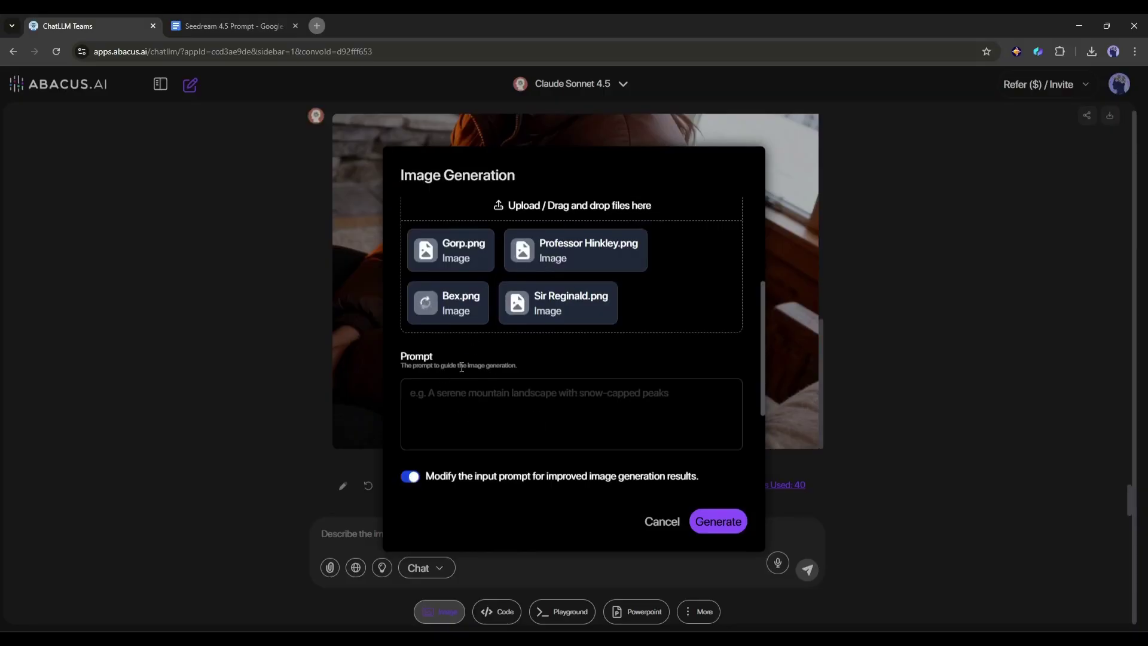
scroll(505, 378, down, 3)
key(ctrl+Tab)
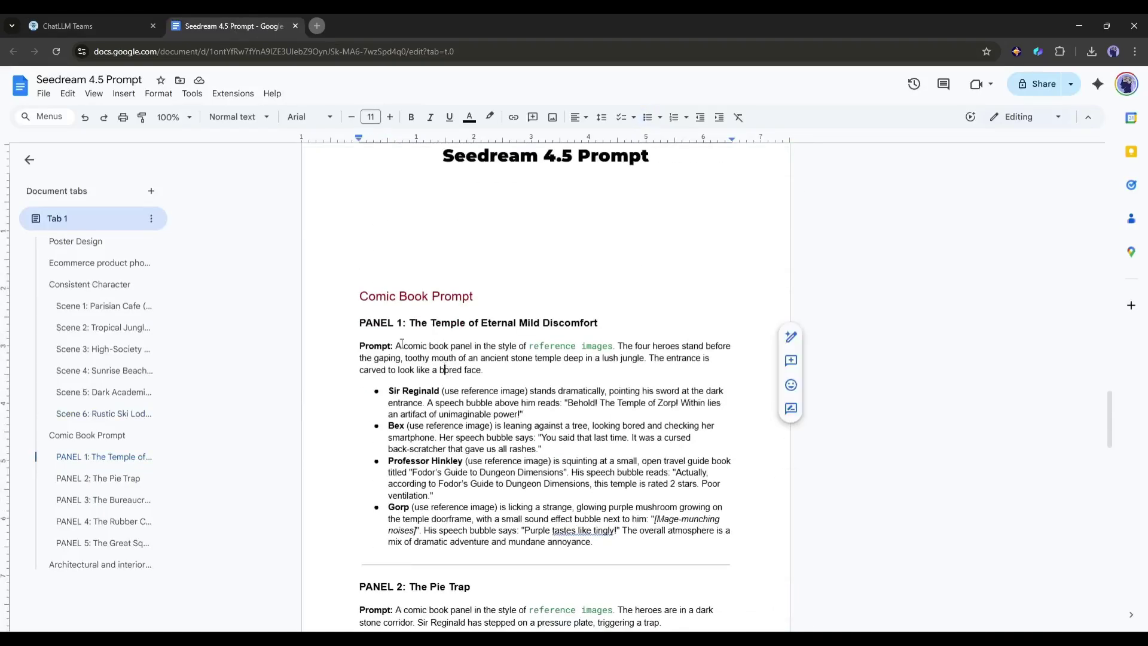
drag(400, 339, 592, 496)
key(ctrl+c)
key(ctrl+Tab)
key(ctrl+v)
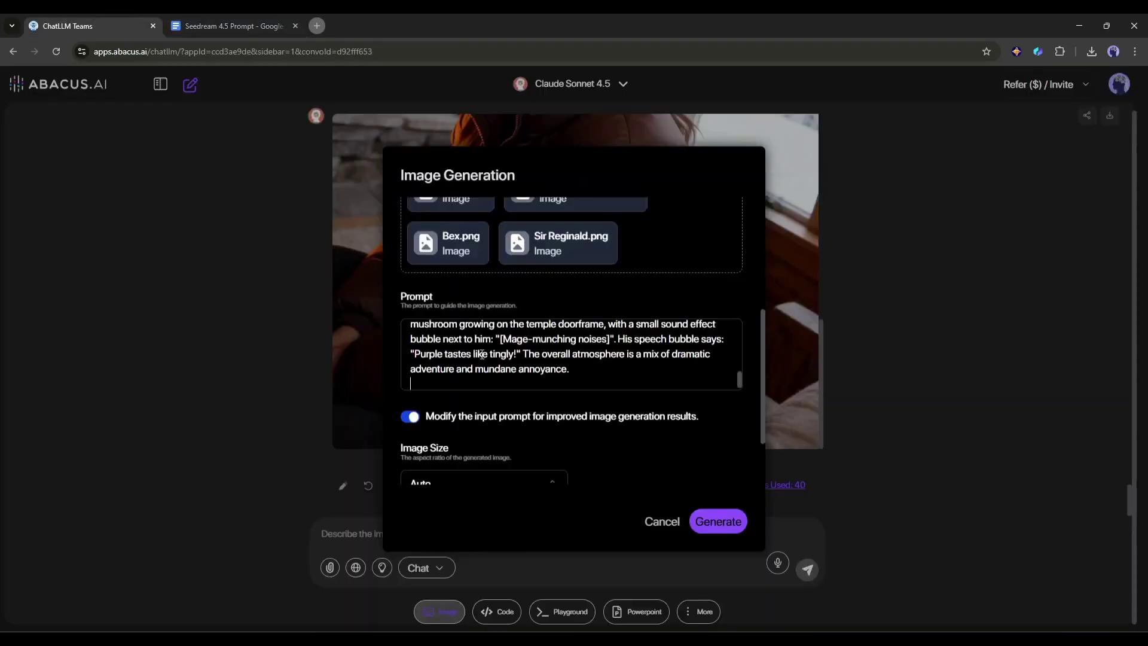
- Keep Image Size on Auto and generate the Panel 1 comic
scroll(462, 421, down, 2)
click(472, 397)
click(472, 397)
click(720, 515)
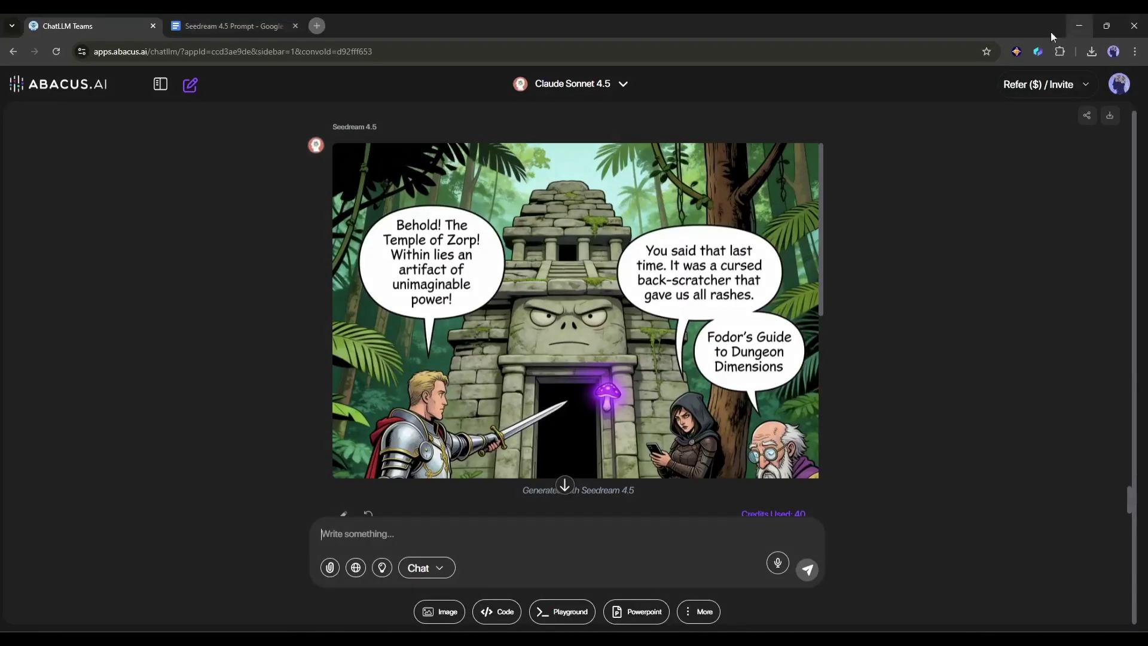
- Enlarge the finished Temple of Zorp Panel 1 comic to inspect it, then return to the prompt document
click(578, 304)
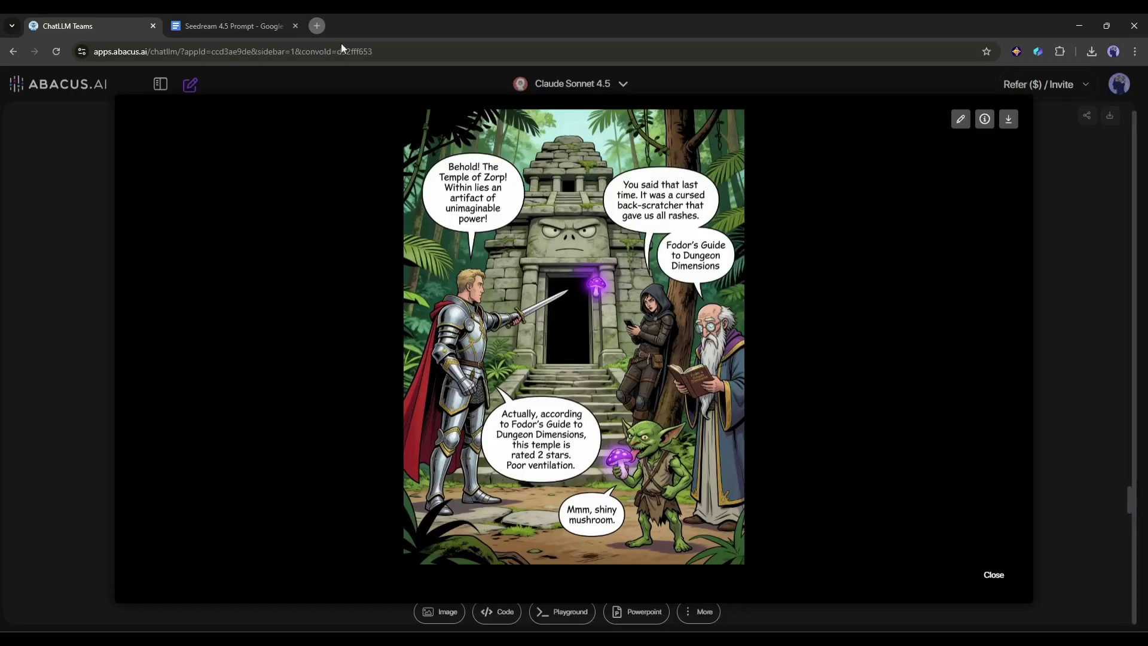
click(283, 19)
- Clear the document's text selection and switch back to the ChatLLM chat with the comic
click(398, 303)
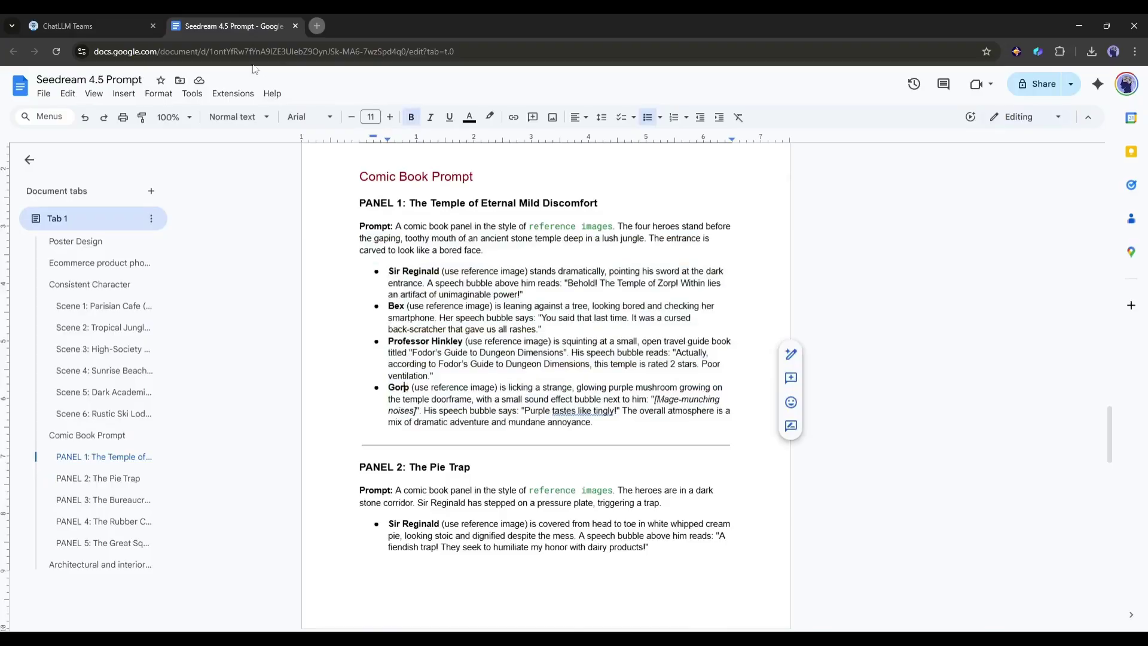
key(ctrl+shift+Tab)
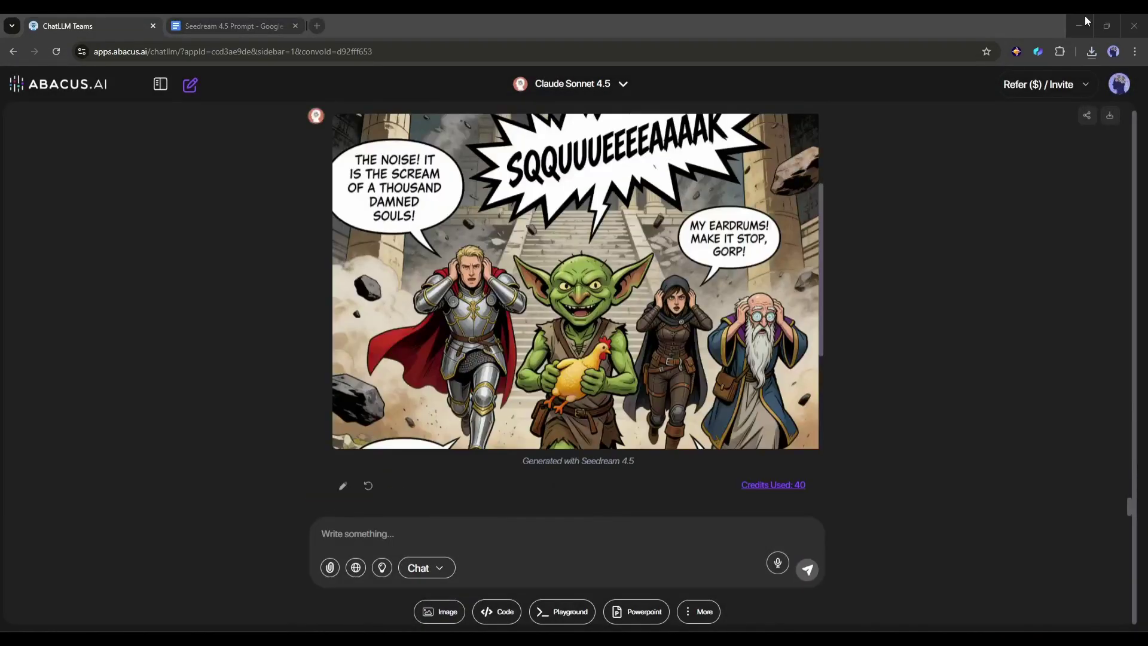
- View the rubber-chicken comic panel full size, close it, and scroll down the chat
click(560, 292)
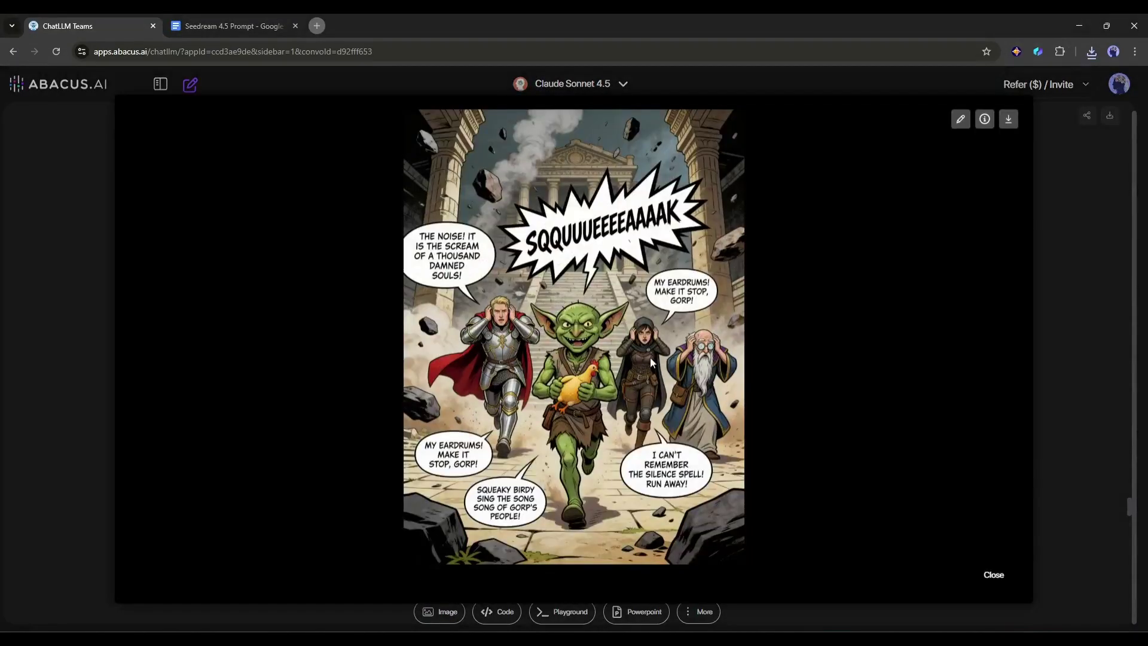
click(1041, 202)
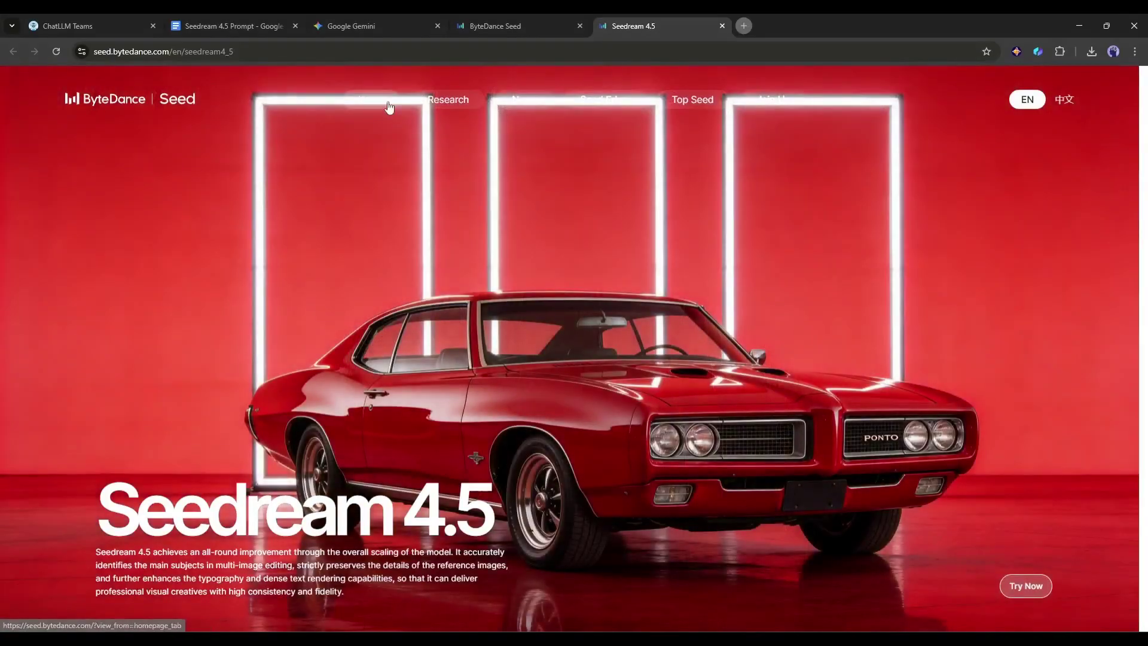
scroll(636, 186, down, 5)
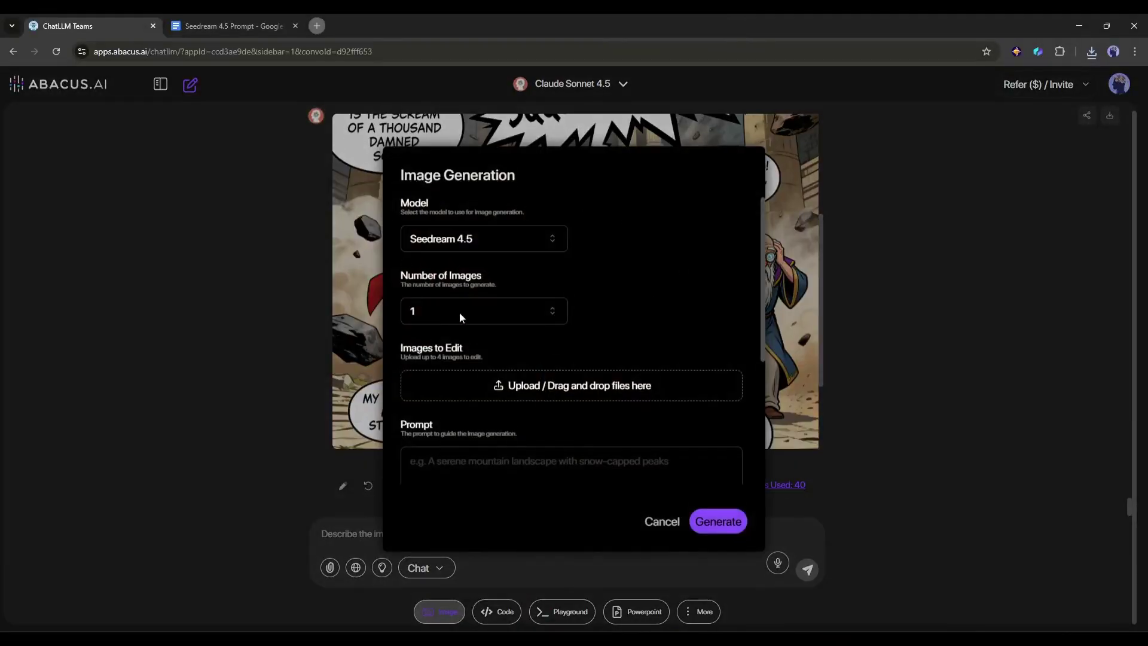
- Place the cursor in the Prompt box, ready for the Scandinavian living-room prompt
scroll(454, 383, down, 3)
click(505, 305)
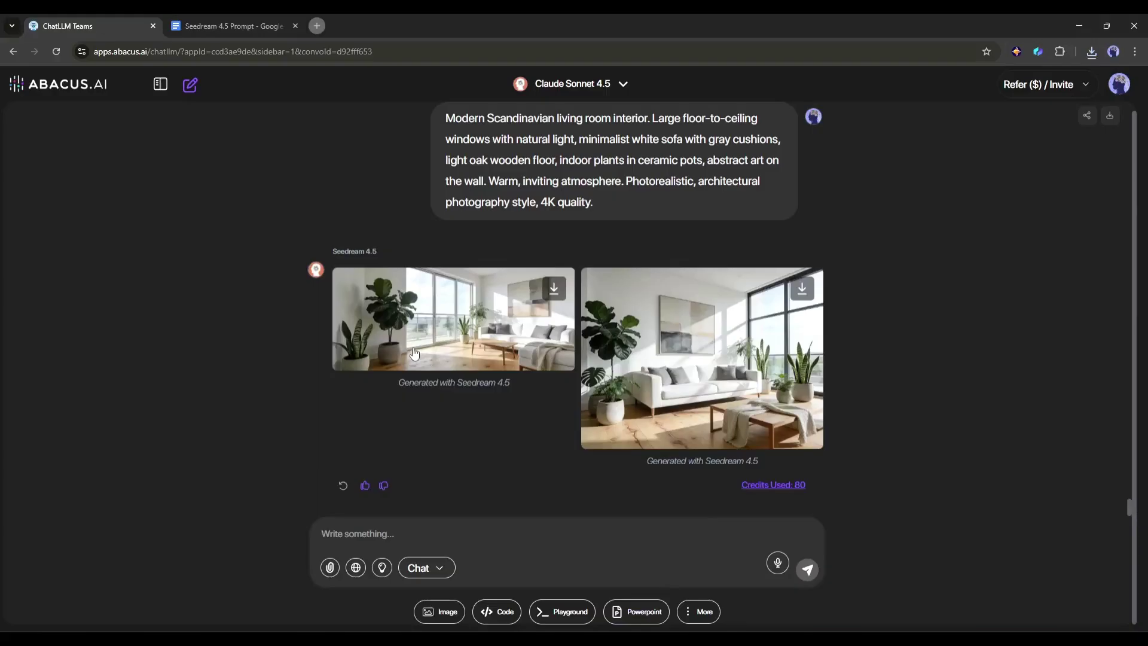
- Compare the two living-room renders full size, finishing on the first render
click(462, 330)
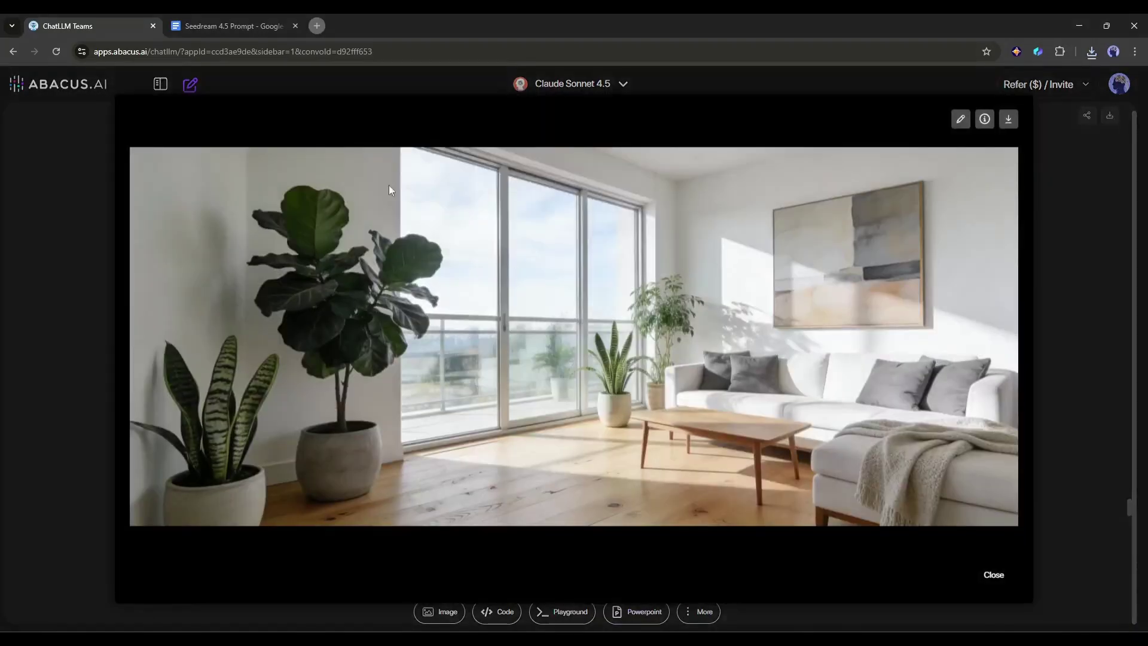
click(1059, 290)
click(704, 358)
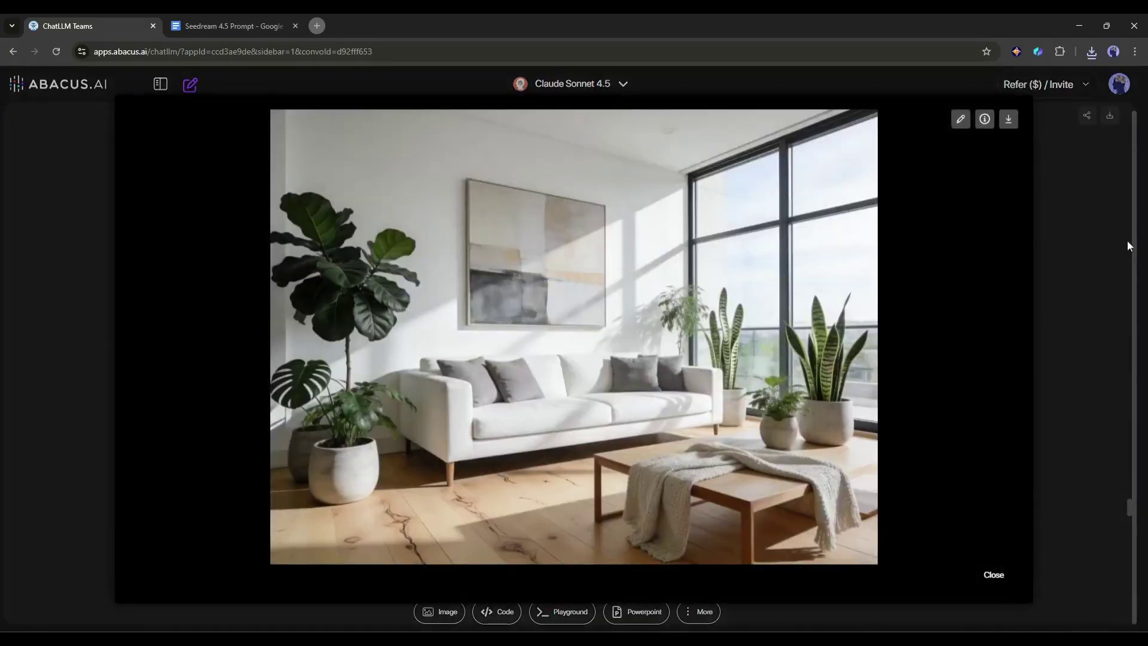
click(1096, 304)
click(533, 303)
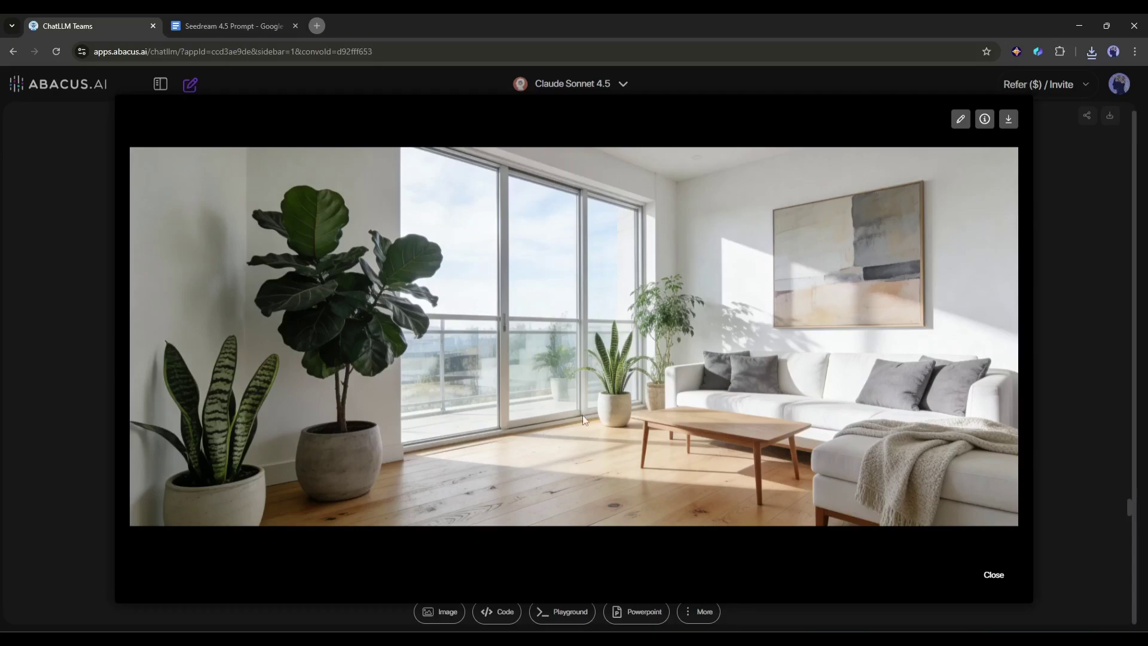
- Close the enlarged render and scroll up through the earlier generated images, then back down
click(1075, 316)
scroll(670, 382, up, 8)
scroll(718, 364, up, 15)
scroll(892, 314, up, 15)
scroll(897, 315, up, 15)
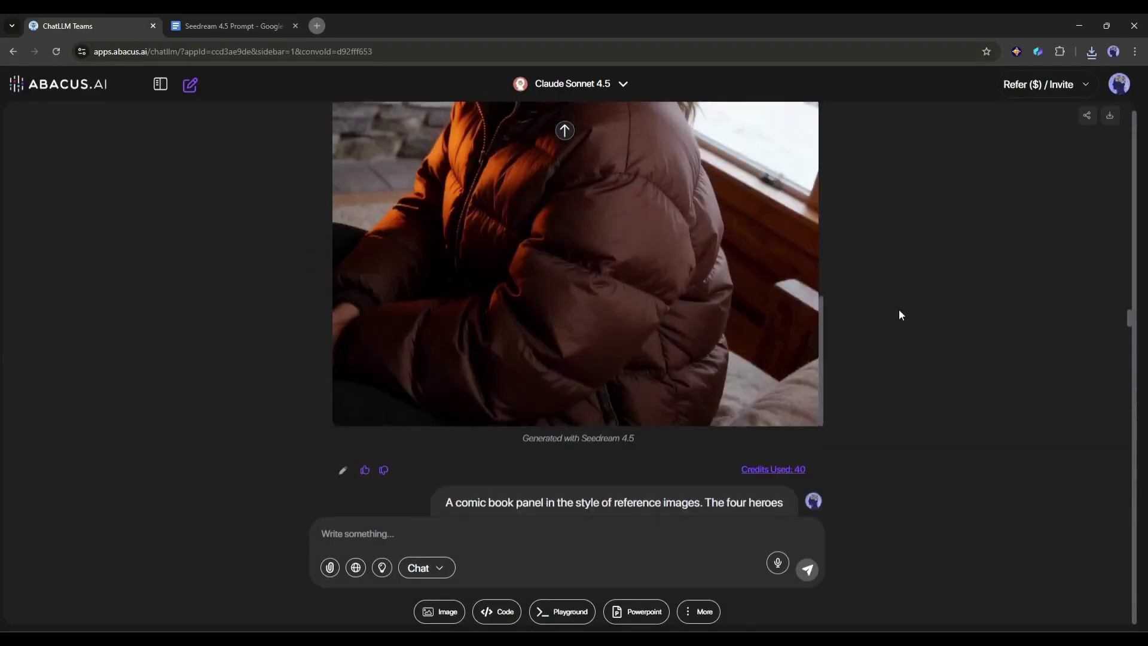
scroll(901, 300, up, 8)
scroll(748, 327, up, 10)
scroll(655, 332, up, 10)
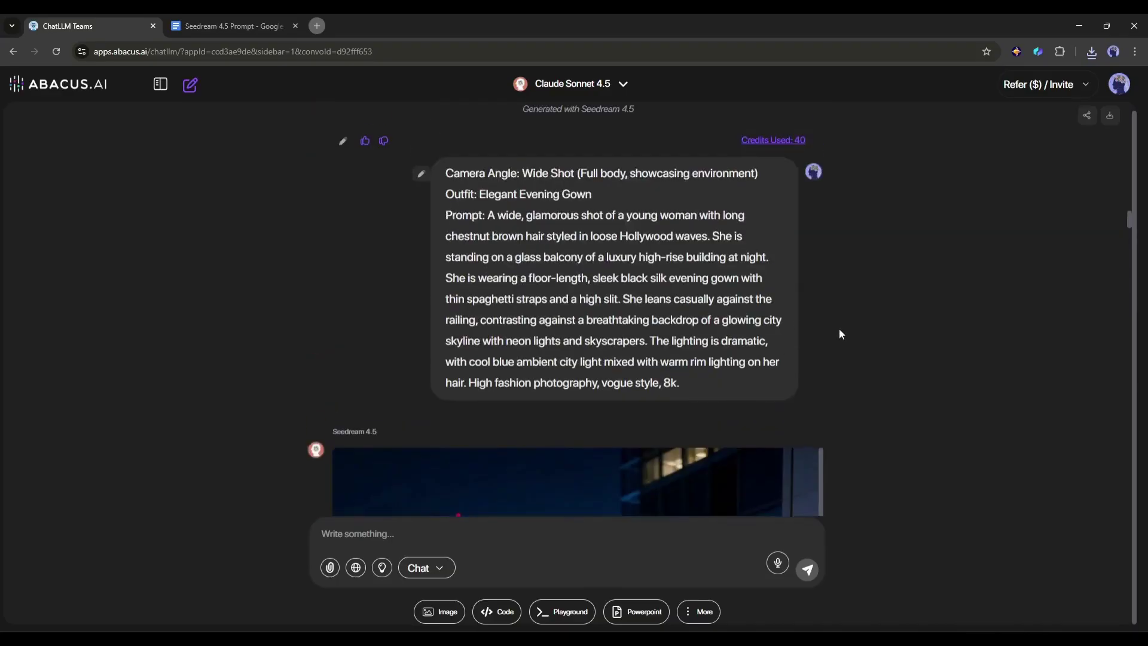
scroll(648, 342, up, 10)
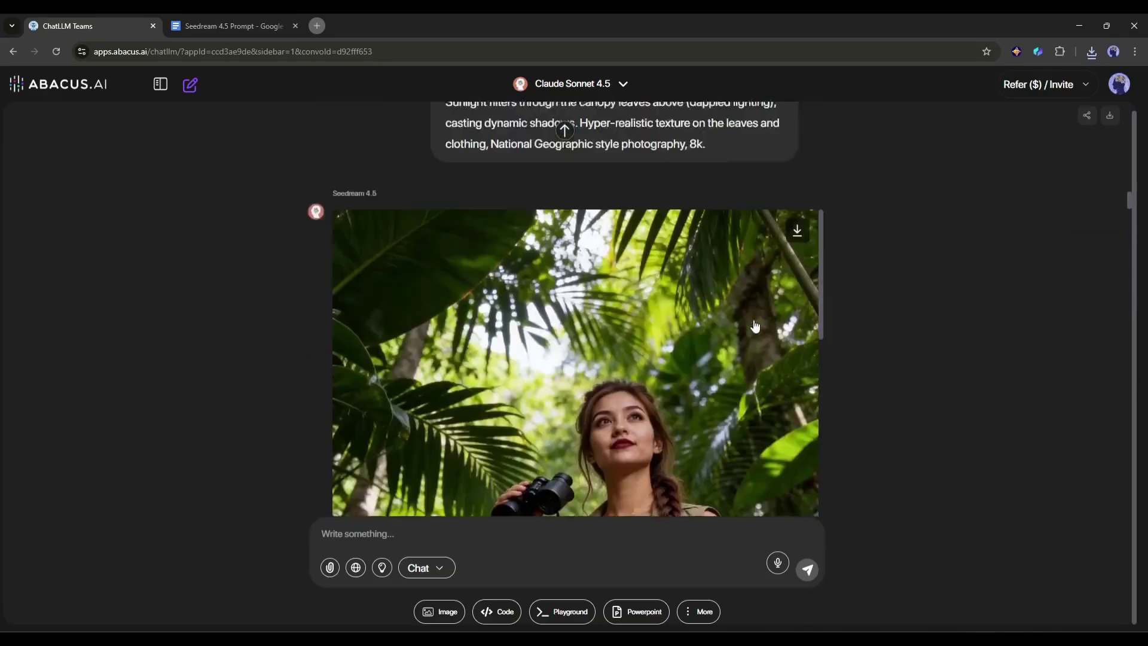
scroll(644, 317, up, 10)
scroll(658, 341, up, 10)
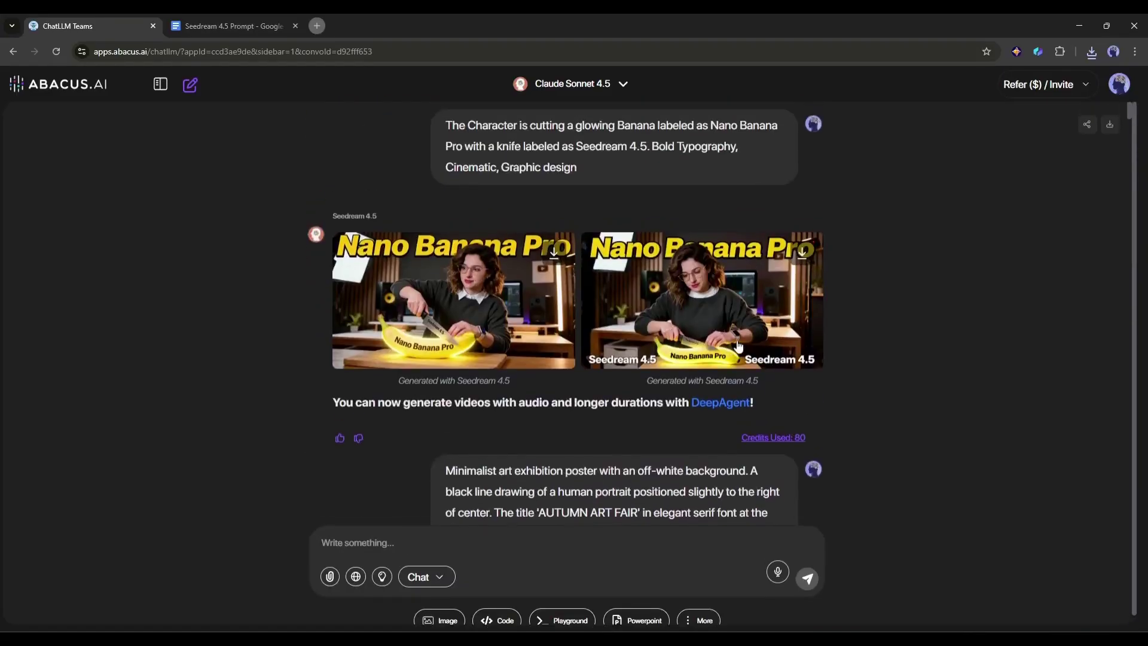
scroll(112, 358, down, 10)
scroll(279, 398, down, 15)
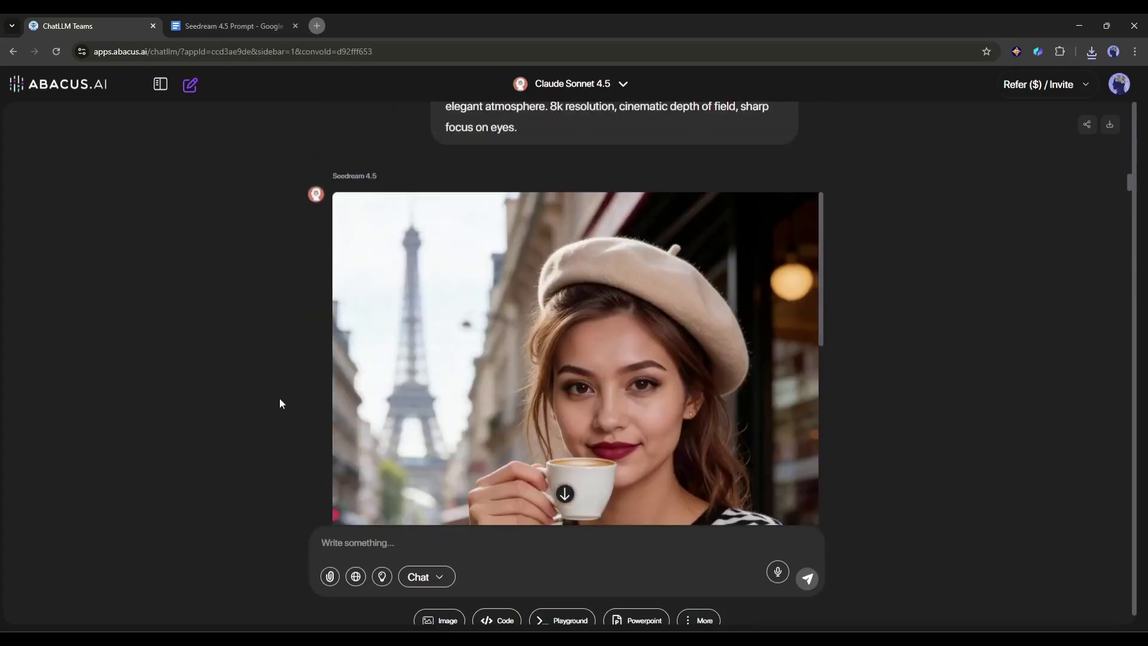
scroll(279, 398, down, 20)
scroll(279, 398, down, 20)
scroll(279, 399, down, 20)
- Browse the image generation models available in the Image dialog's model list
click(439, 620)
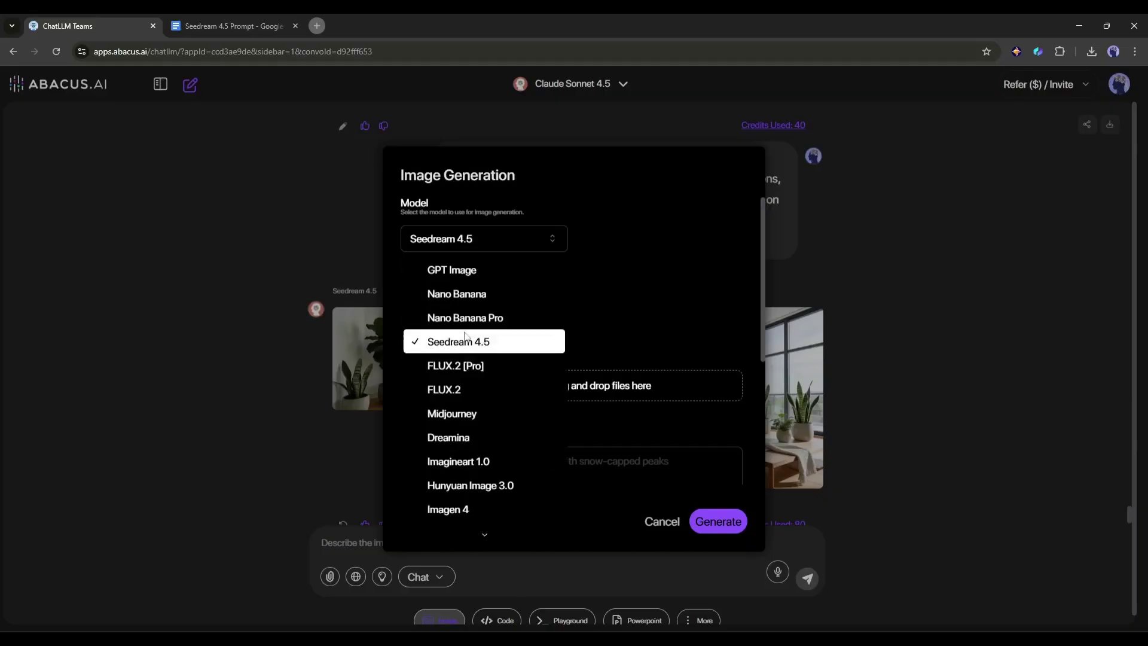
scroll(480, 423, down, 3)
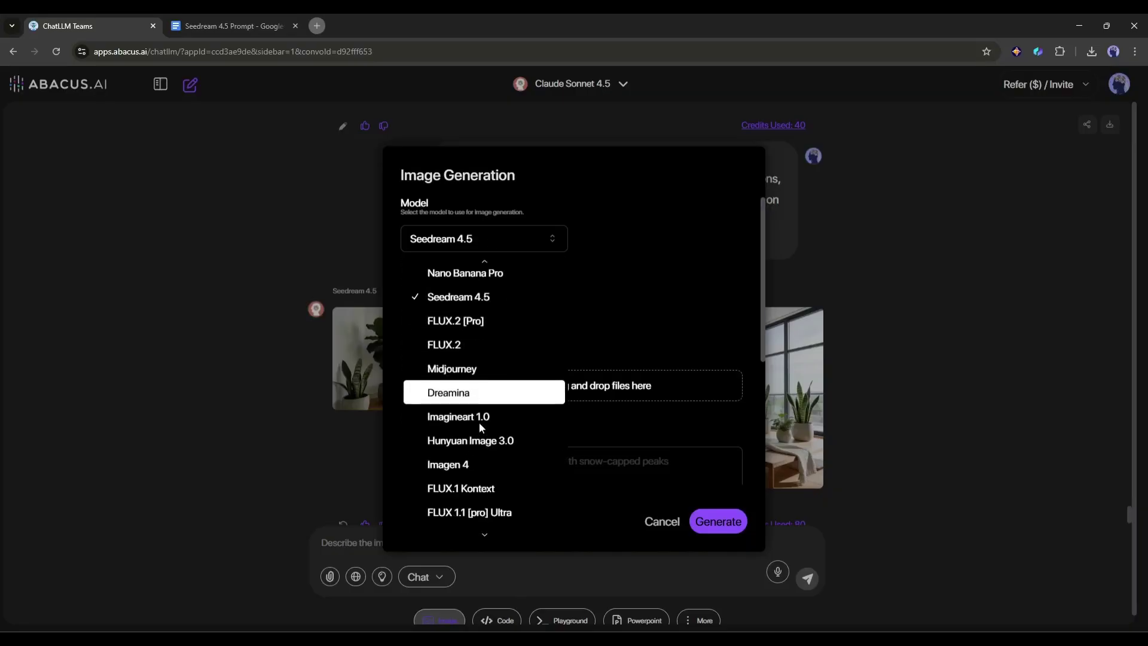
scroll(495, 361, down, 2)
scroll(480, 498, up, 2)
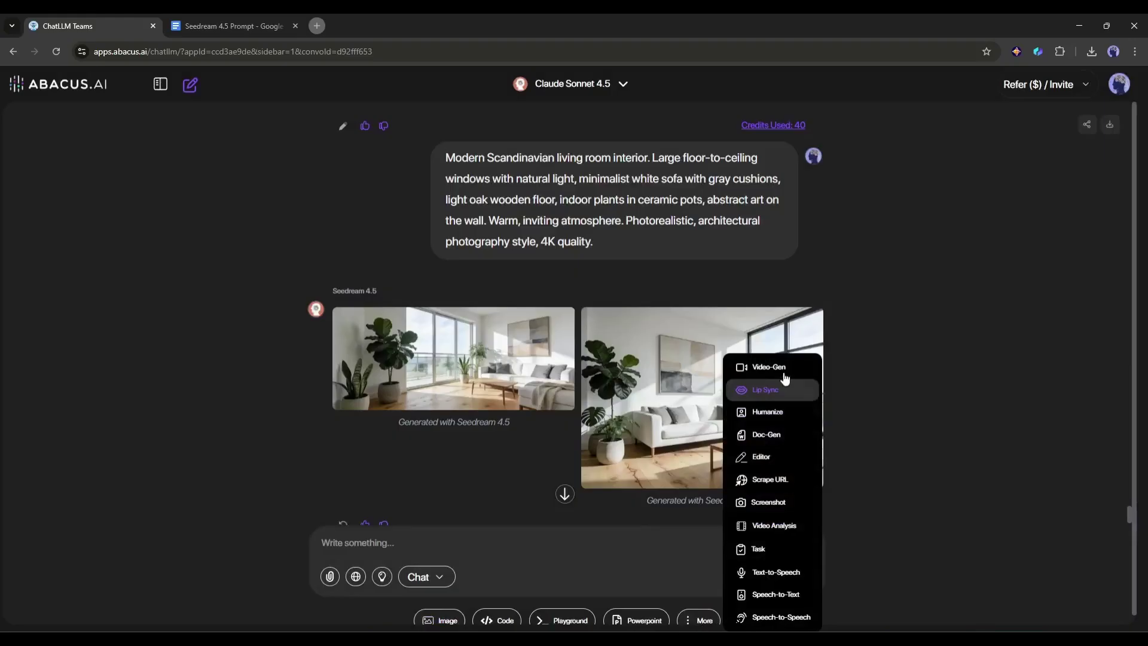
- Check the available video generation models, cancel the form, and bring up the chat bot list
click(778, 367)
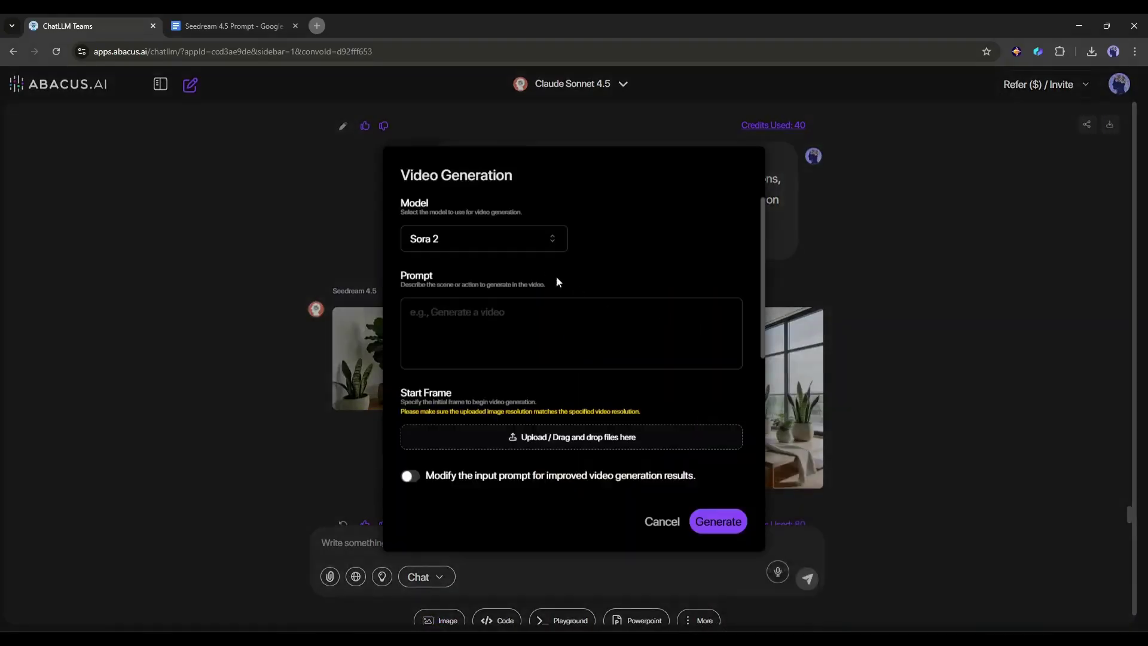
click(481, 239)
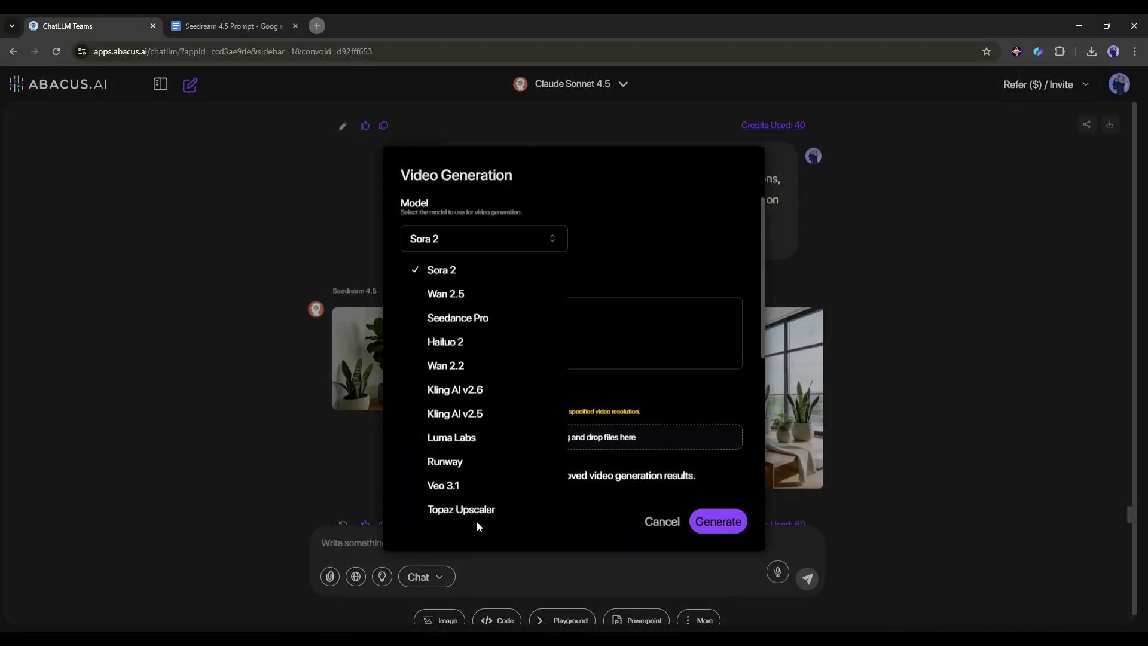
click(660, 521)
click(661, 522)
click(622, 83)
scroll(550, 266, down, 2)
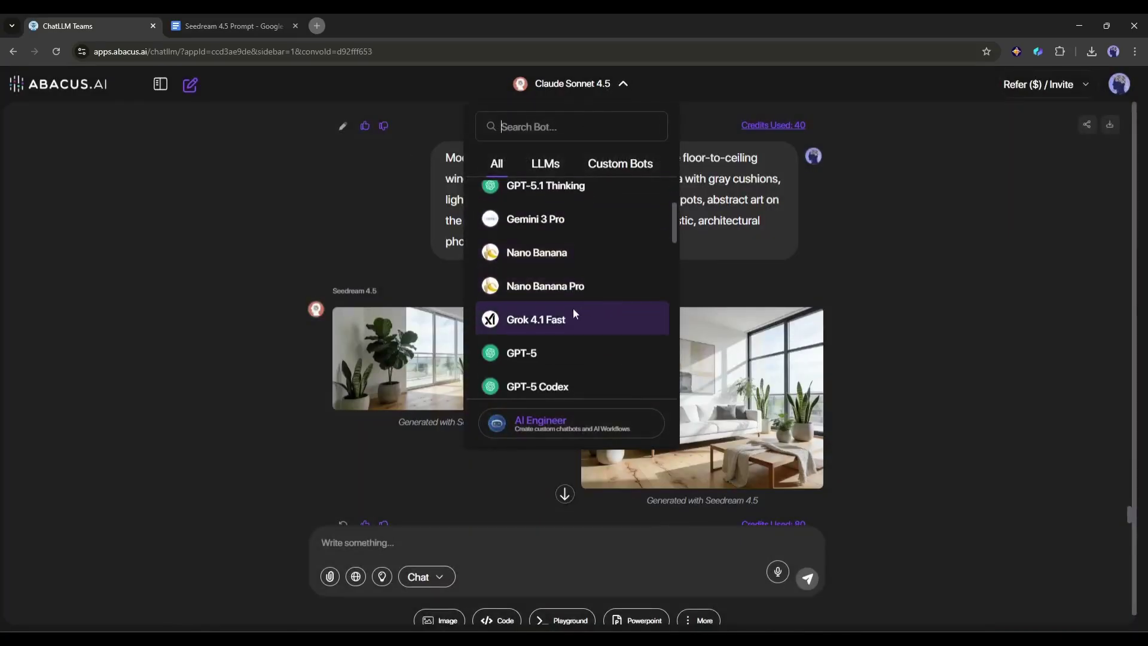
scroll(569, 310, down, 5)
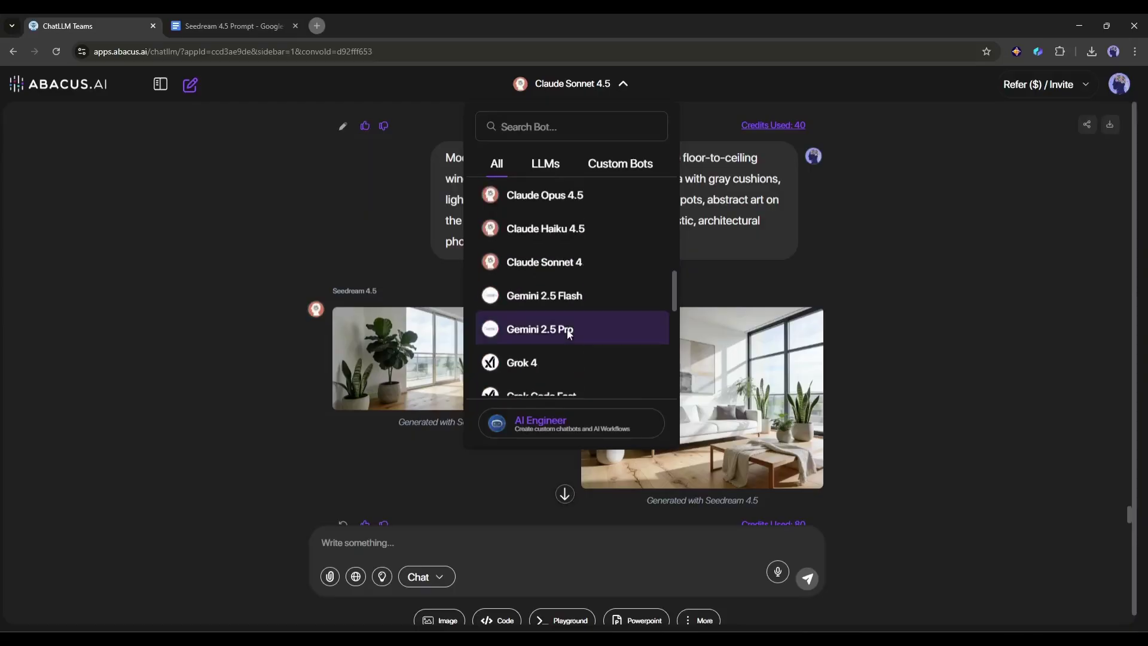